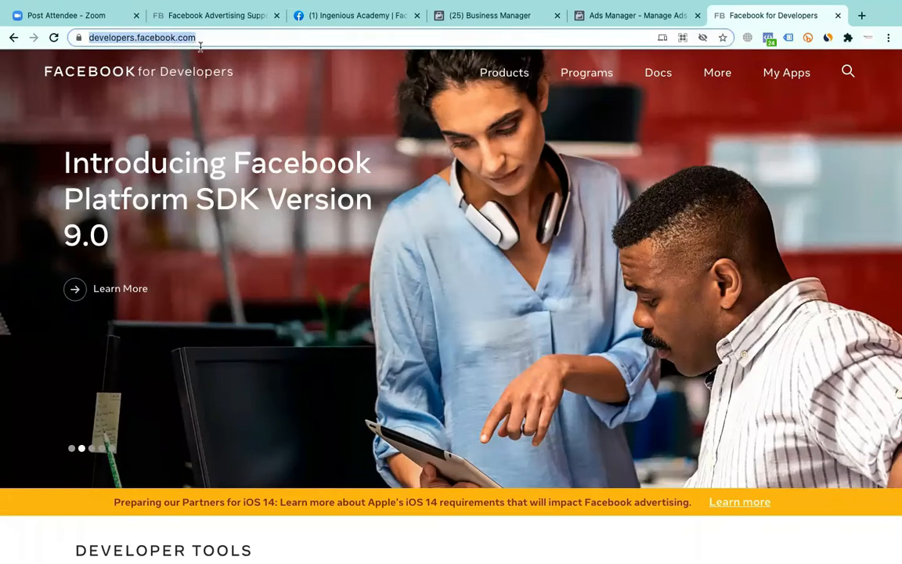
Open the developer account's list of apps on Facebook for Developers and start creating a new app
{"action": "left_click", "coordinate": [295, 112]}
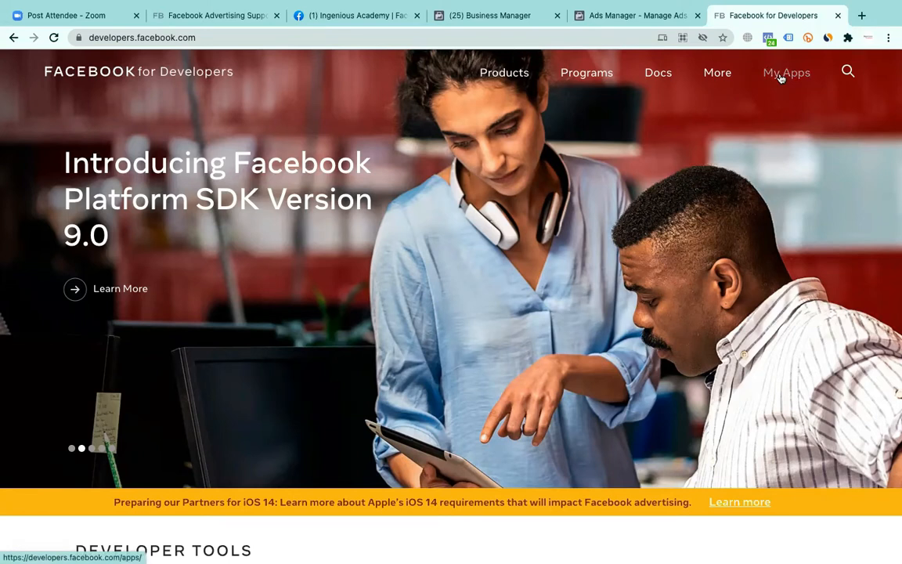
{"action": "left_click", "coordinate": [344, 16]}
{"action": "left_click", "coordinate": [729, 15]}
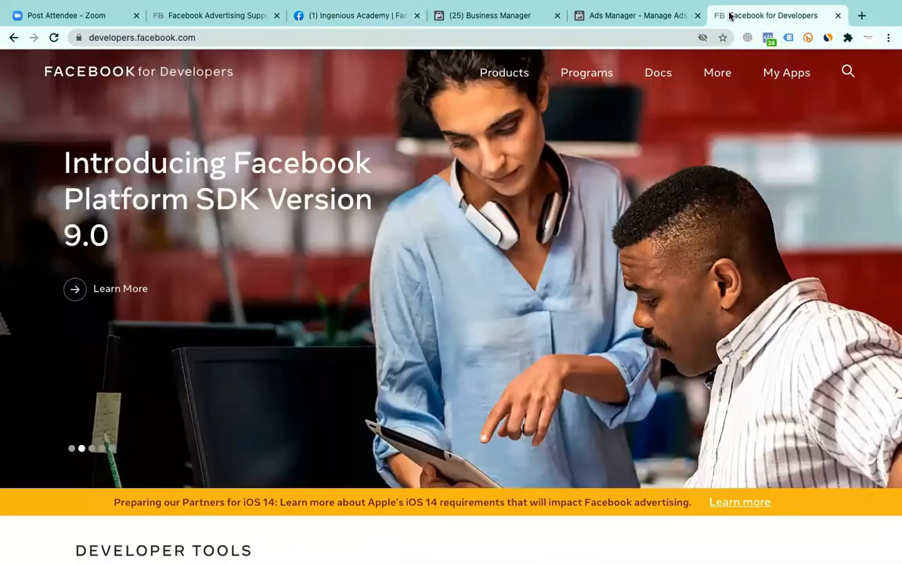
{"action": "left_click", "coordinate": [773, 75]}
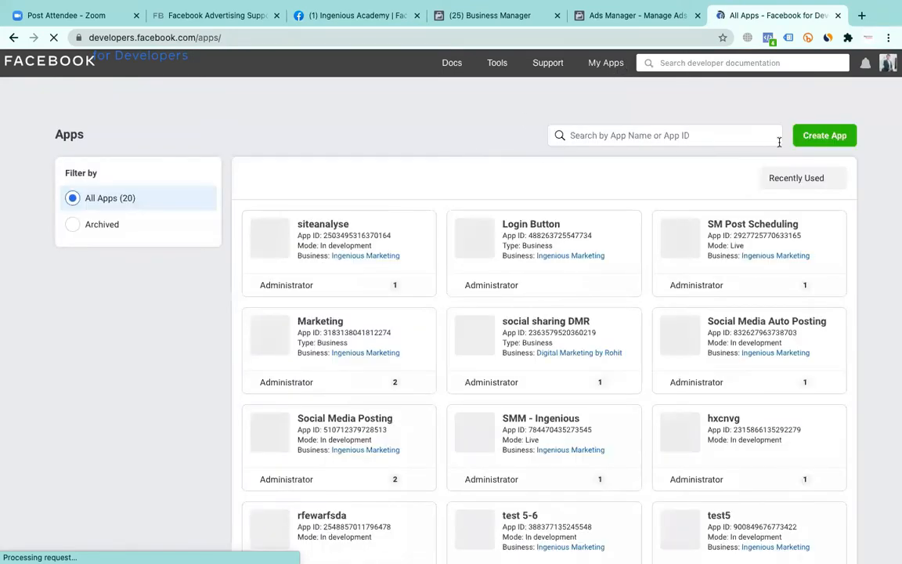
{"action": "left_click", "coordinate": [824, 137]}
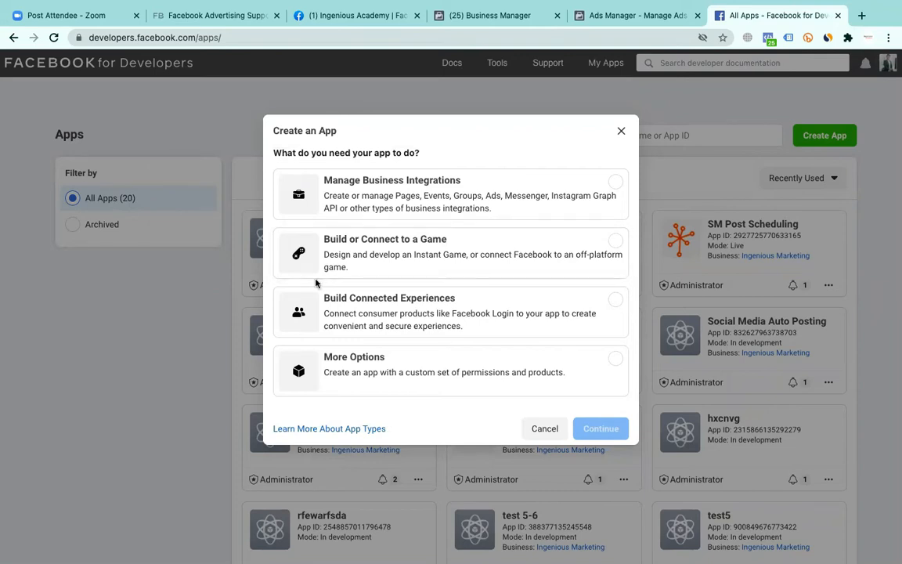
View the Candy Crush Saga pages in the browser as an example of a game connected to Facebook
{"action": "key", "text": "super+Tab"}
{"action": "key", "text": "super+Tab"}
{"action": "left_click", "coordinate": [325, 17]}
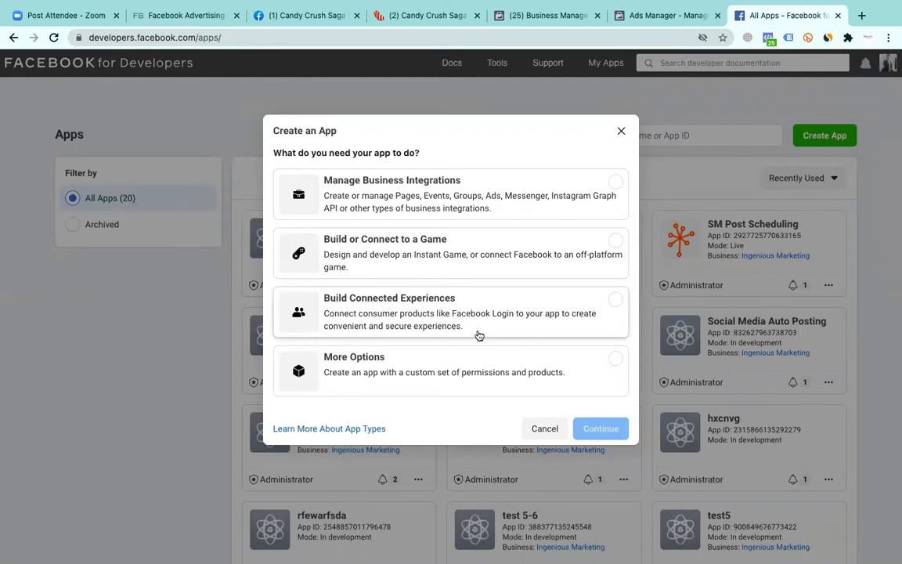
Search Google for "ar for facebook" in a new tab and return to the Create an App dialog
{"action": "left_click", "coordinate": [861, 16]}
{"action": "type", "text": "ar "}
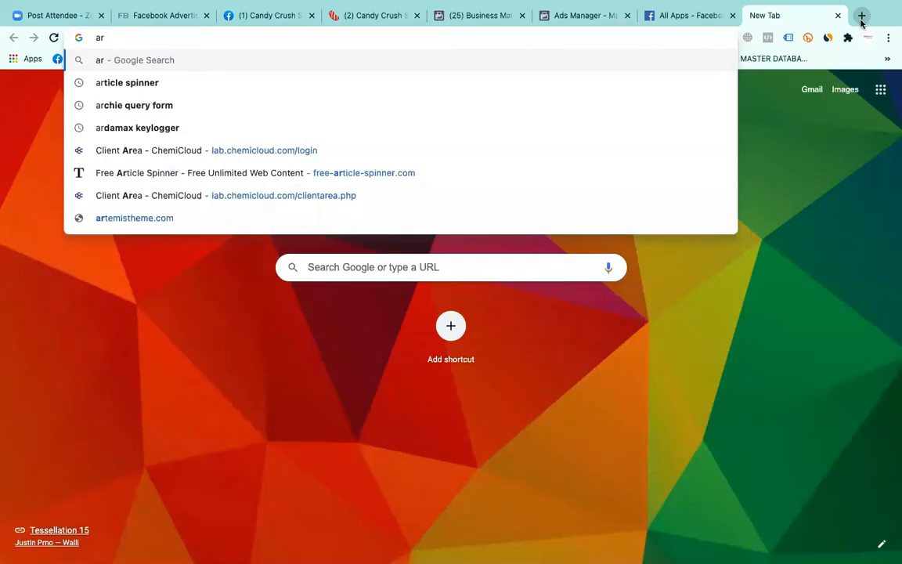
{"action": "type", "text": "for facebook"}
{"action": "key", "text": "Return"}
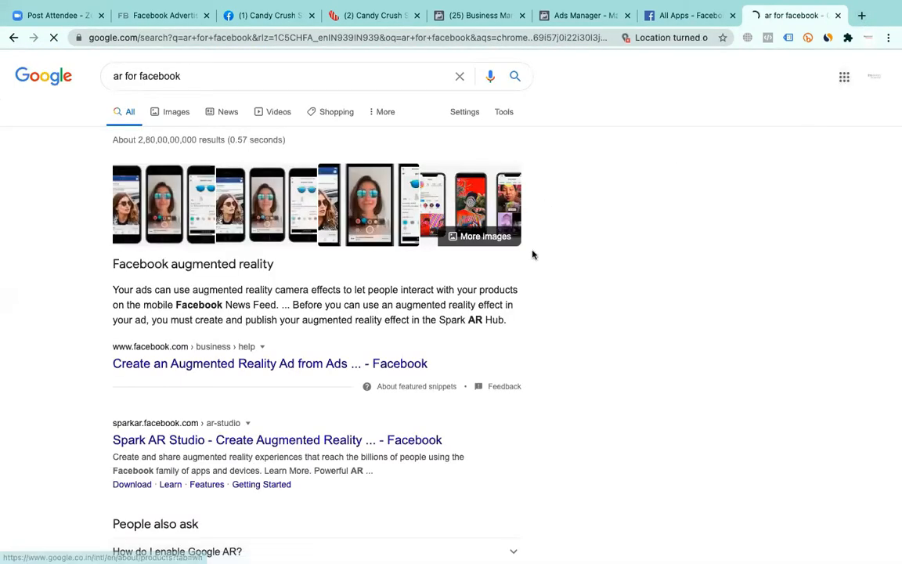
{"action": "key", "text": "ctrl+shift+Tab"}
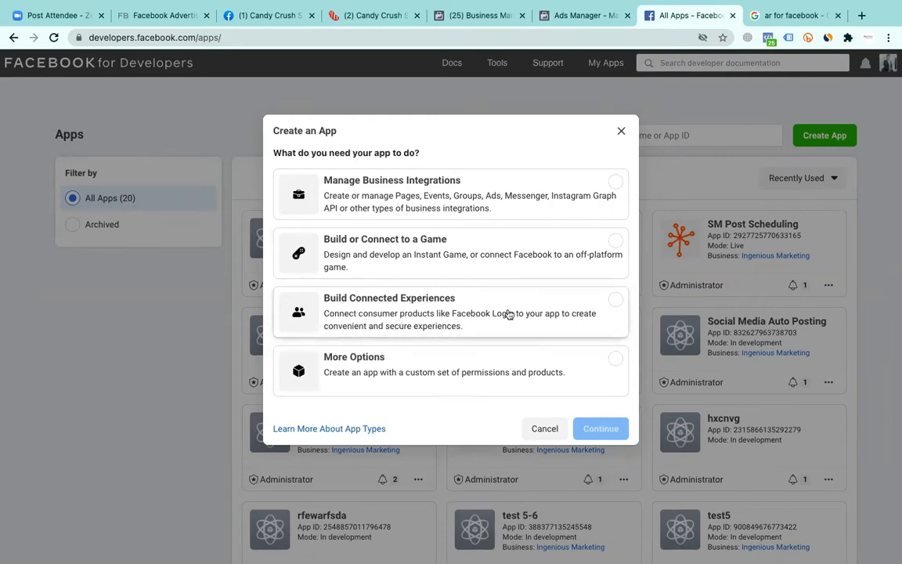
Open canva.com in a new tab to view it and close the tab again
{"action": "left_click", "coordinate": [864, 16]}
{"action": "type", "text": "ca"}
{"action": "key", "text": "Return"}
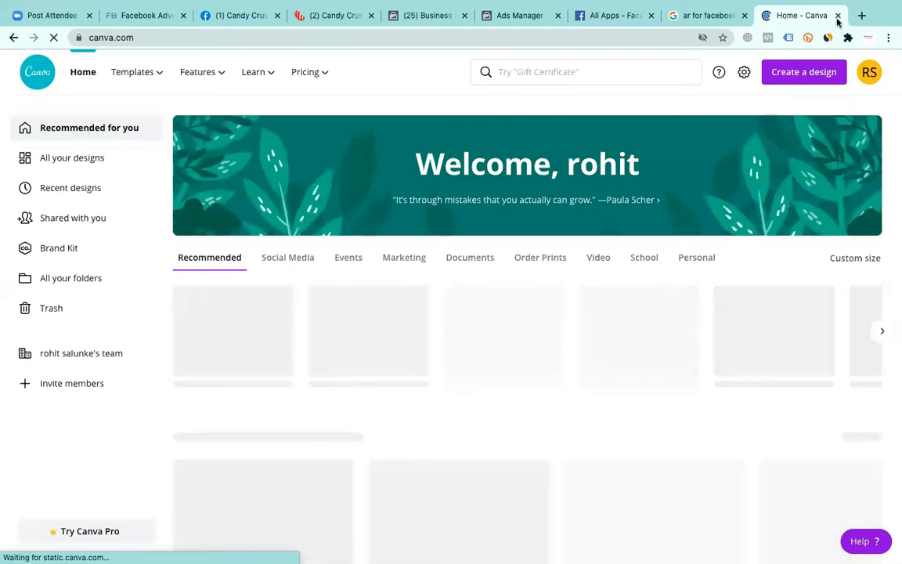
{"action": "left_click", "coordinate": [837, 15]}
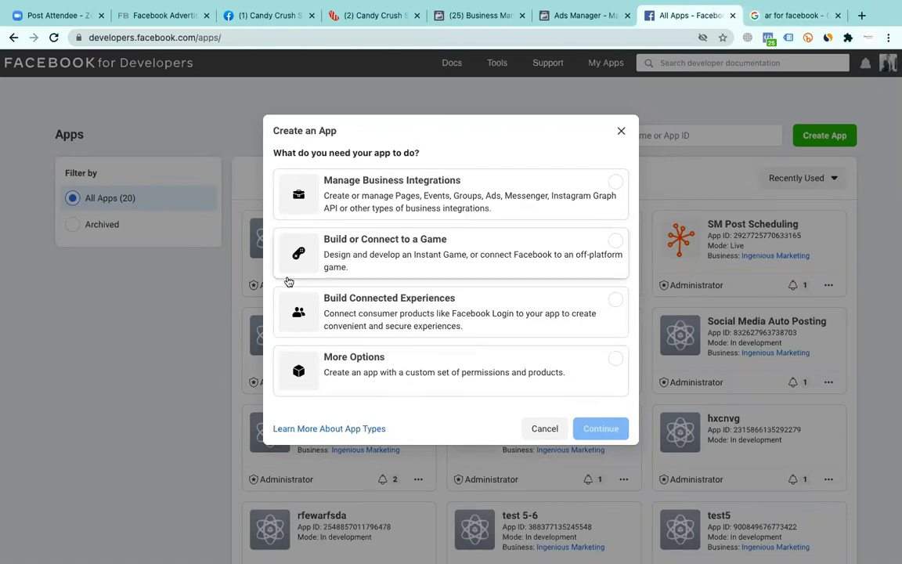
{"action": "key", "text": "ctrl+Tab"}
{"action": "key", "text": "p"}
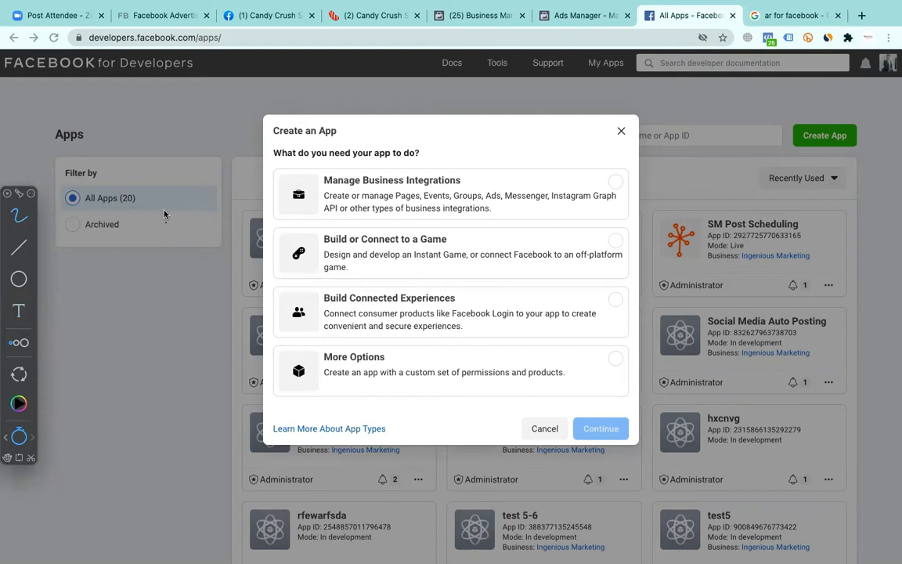
{"action": "mouse_move", "coordinate": [178, 212]}
{"action": "left_mouse_down"}
{"action": "mouse_move", "coordinate": [266, 214]}
{"action": "mouse_move", "coordinate": [259, 218]}
{"action": "left_mouse_up"}
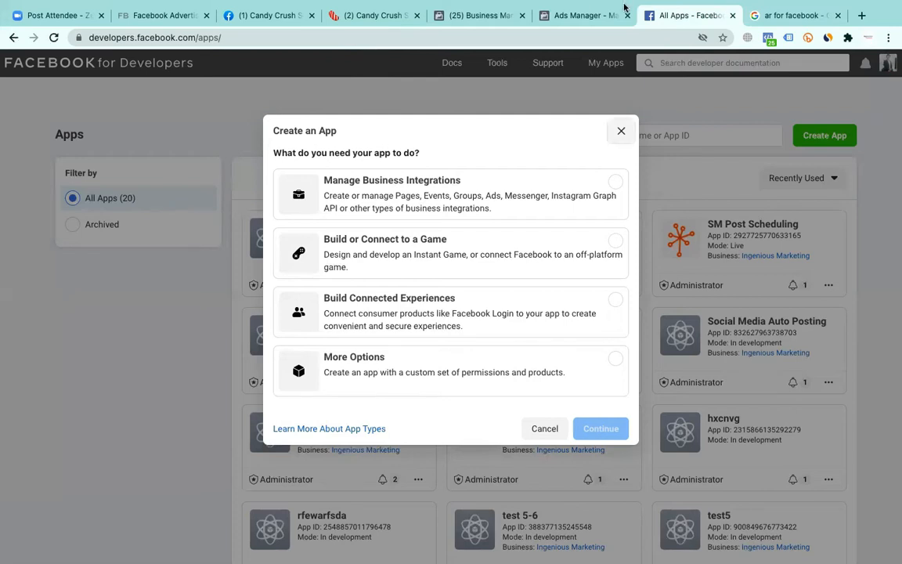
Switch to Ads Manager and review the Results column of the Promoting Lead Generation ad
{"action": "left_click", "coordinate": [583, 15]}
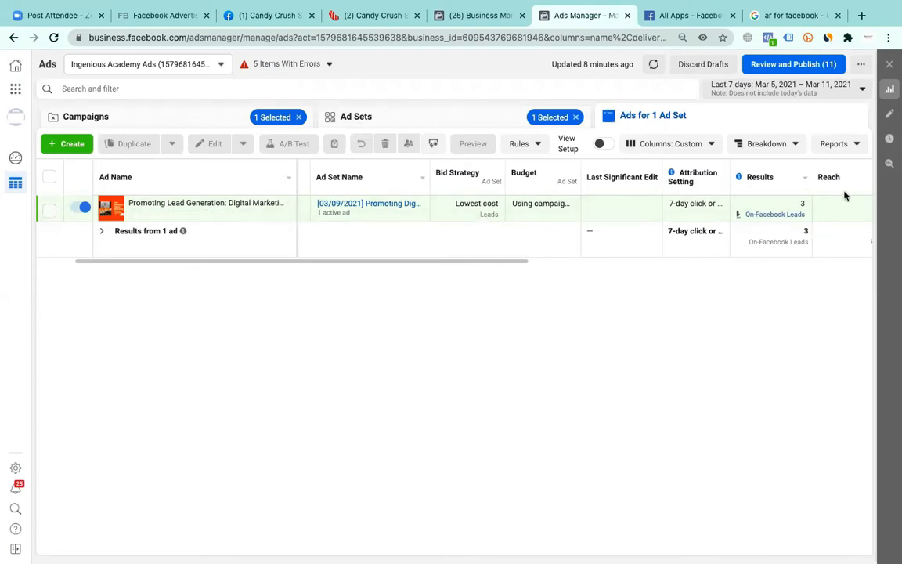
{"action": "left_click_drag", "start_coordinate": [849, 178], "coordinate": [893, 267]}
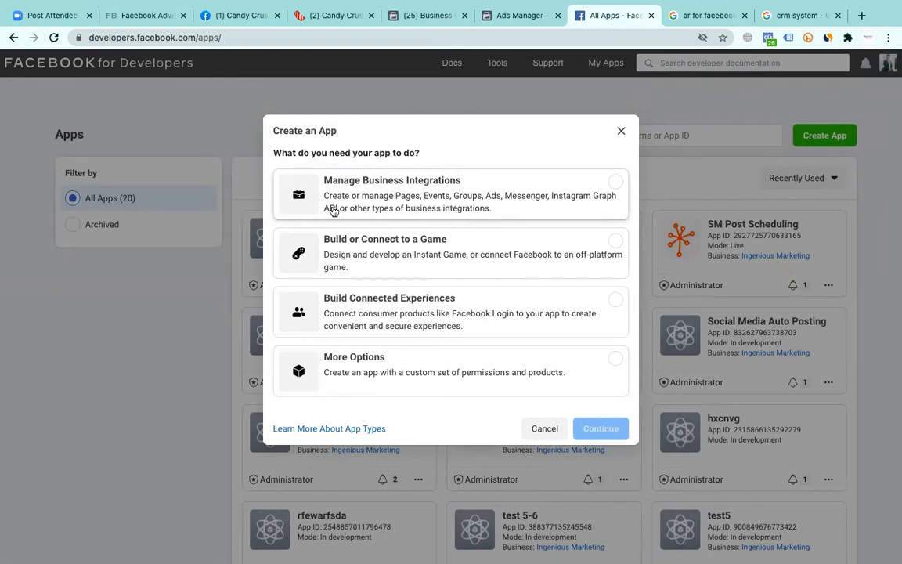
Choose the Manage Business Integrations app type and name the app "For Facebook Ads Lead - Ingenious Academy"
{"action": "left_click", "coordinate": [410, 196]}
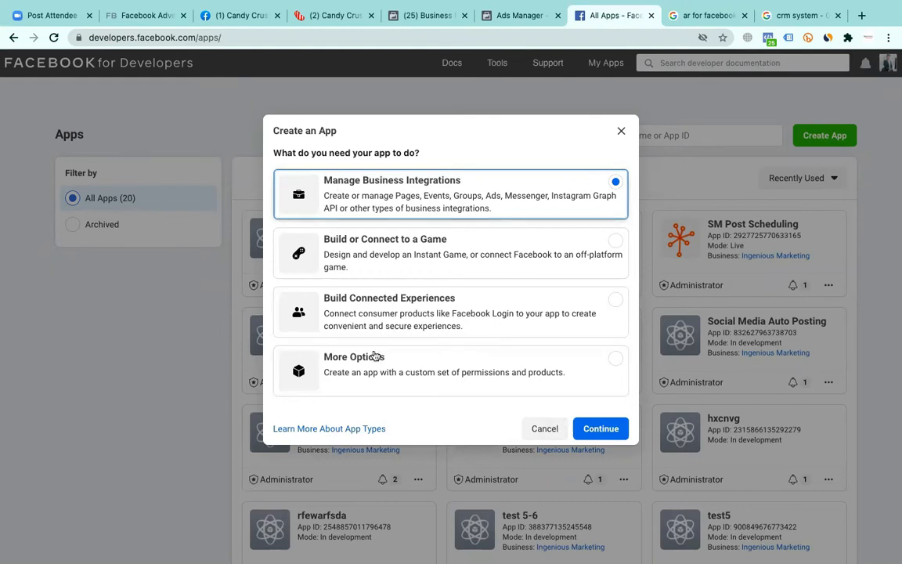
{"action": "left_click", "coordinate": [595, 426]}
{"action": "left_click", "coordinate": [363, 151]}
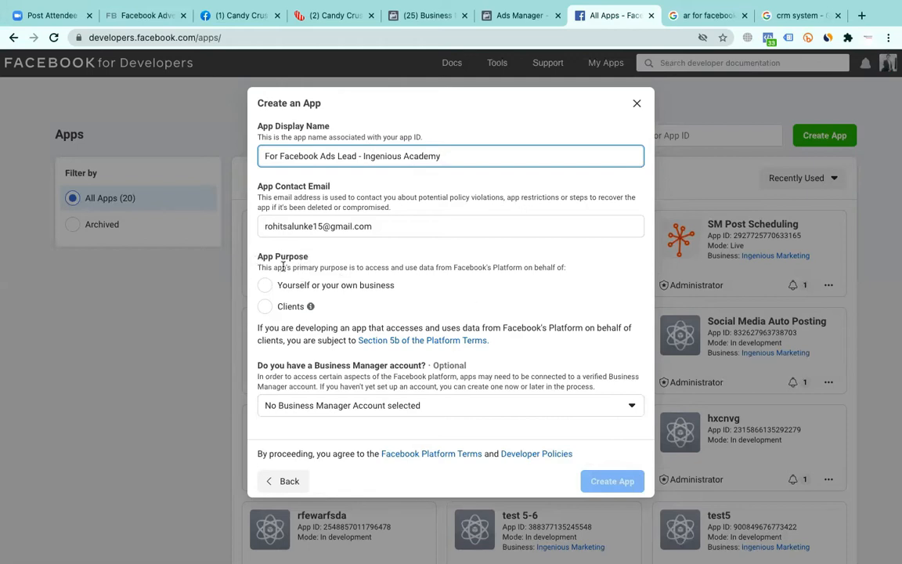
Set the app purpose to Yourself or your own business, link the Ingenious Academy Business Manager account, and submit the app
{"action": "left_click", "coordinate": [265, 285]}
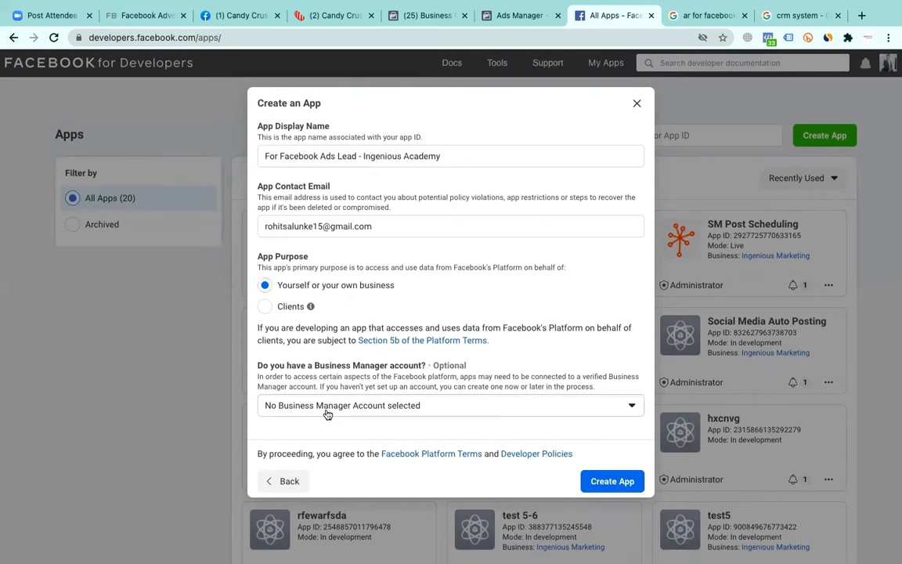
{"action": "left_click", "coordinate": [327, 414]}
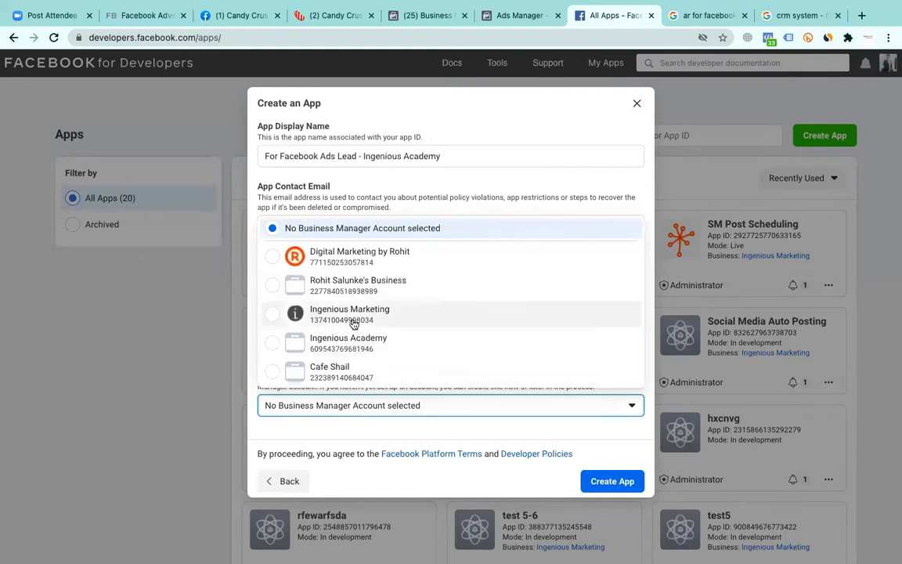
{"action": "left_click", "coordinate": [336, 347]}
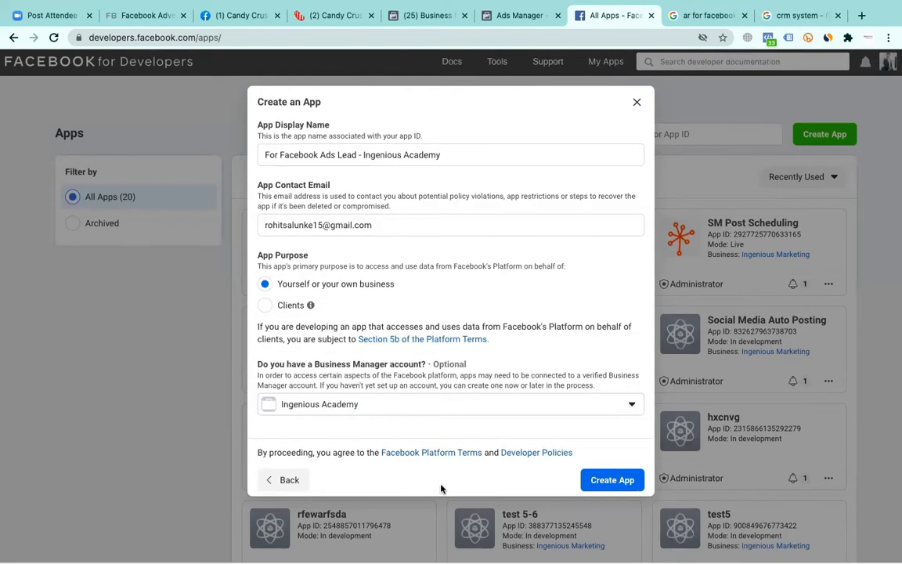
{"action": "left_click", "coordinate": [598, 482]}
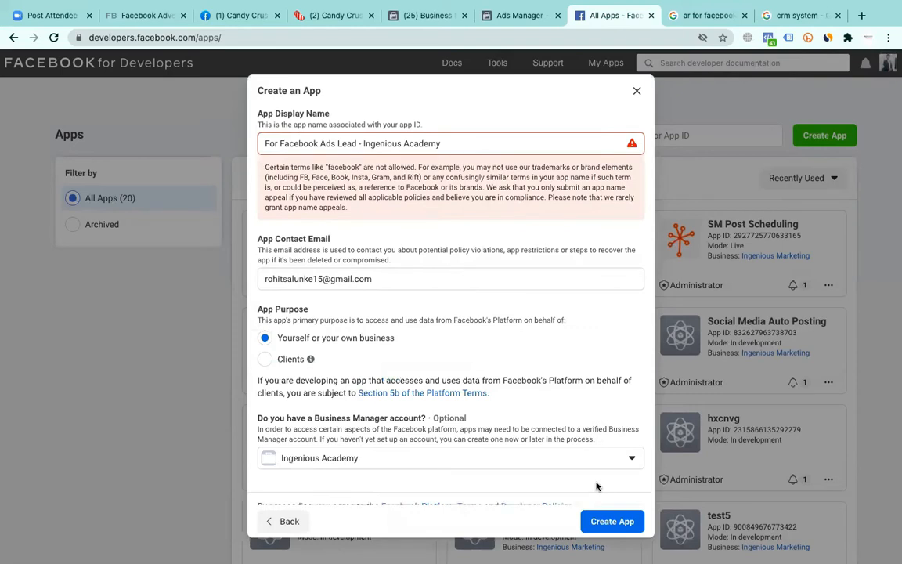
Shorten the app display name to "For Ads Lead - Ingenious Academy" and resubmit the app
{"action": "left_click", "coordinate": [317, 143]}
{"action": "key", "text": "BackSpace"}
{"action": "key", "text": "BackSpace"}
{"action": "key", "text": "BackSpace"}
{"action": "key", "text": "BackSpace"}
{"action": "key", "text": "BackSpace"}
{"action": "key", "text": "BackSpace"}
{"action": "key", "text": "BackSpace"}
{"action": "key", "text": "BackSpace"}
{"action": "key", "text": "BackSpace"}
{"action": "left_click", "coordinate": [612, 521]}
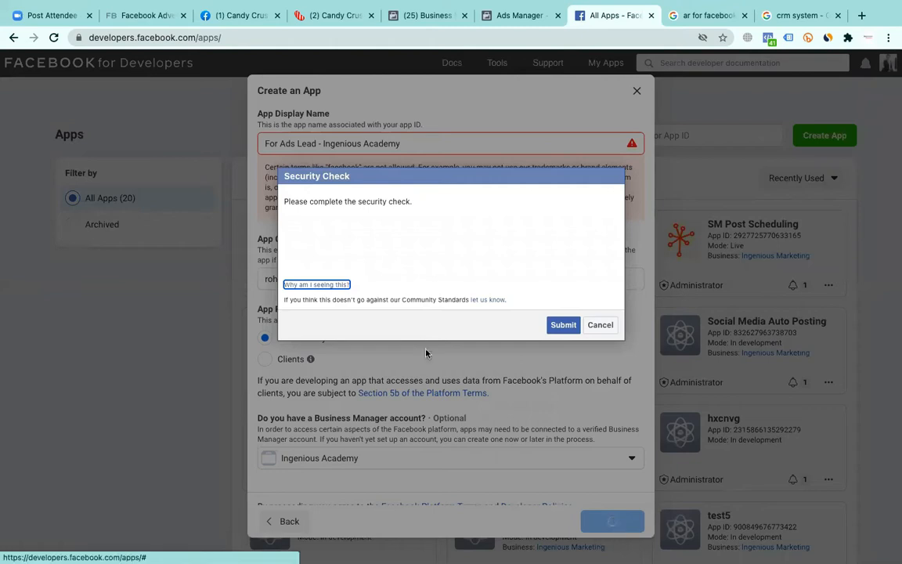
Complete the security check by selecting all tractor images, and submit it to create the app
{"action": "left_click", "coordinate": [309, 243]}
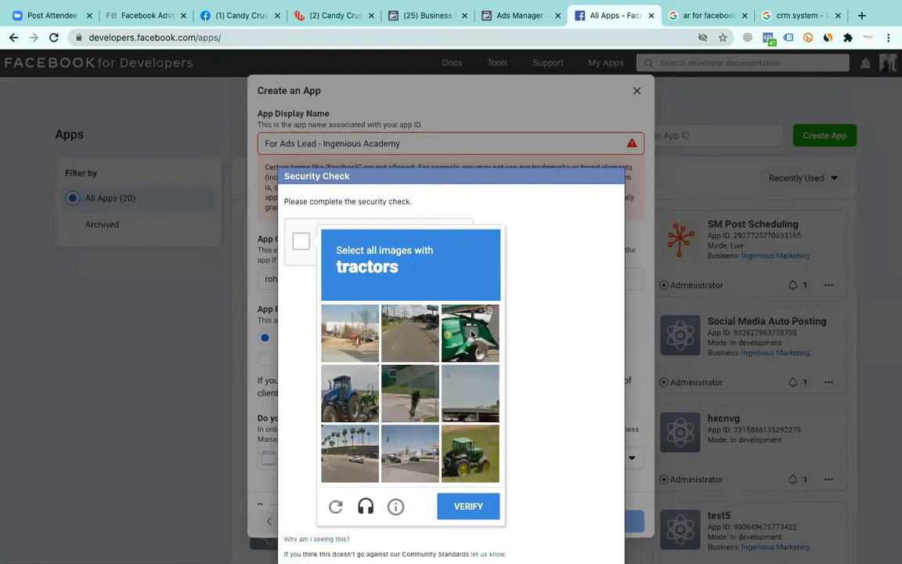
{"action": "left_click", "coordinate": [472, 334]}
{"action": "left_click", "coordinate": [349, 393]}
{"action": "left_click", "coordinate": [470, 453]}
{"action": "left_click", "coordinate": [468, 506]}
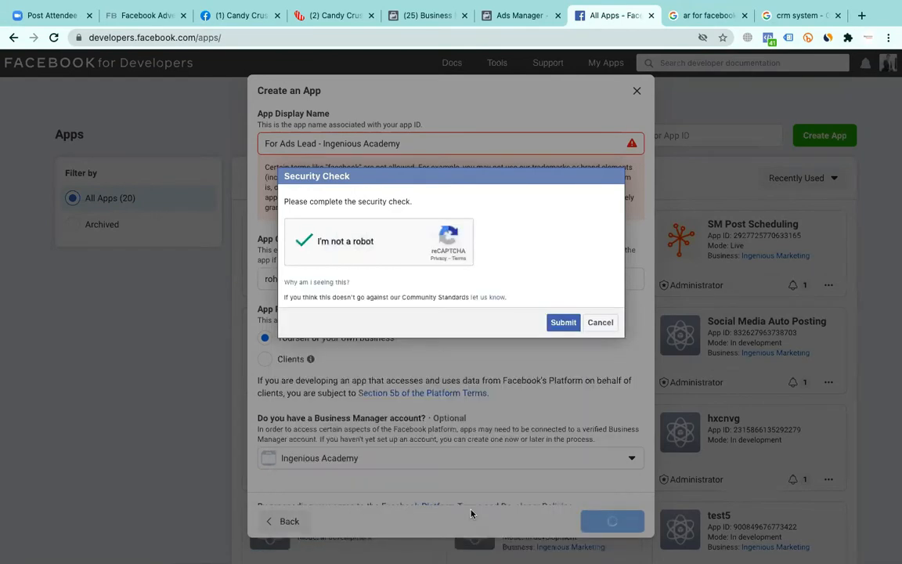
{"action": "left_click", "coordinate": [563, 321]}
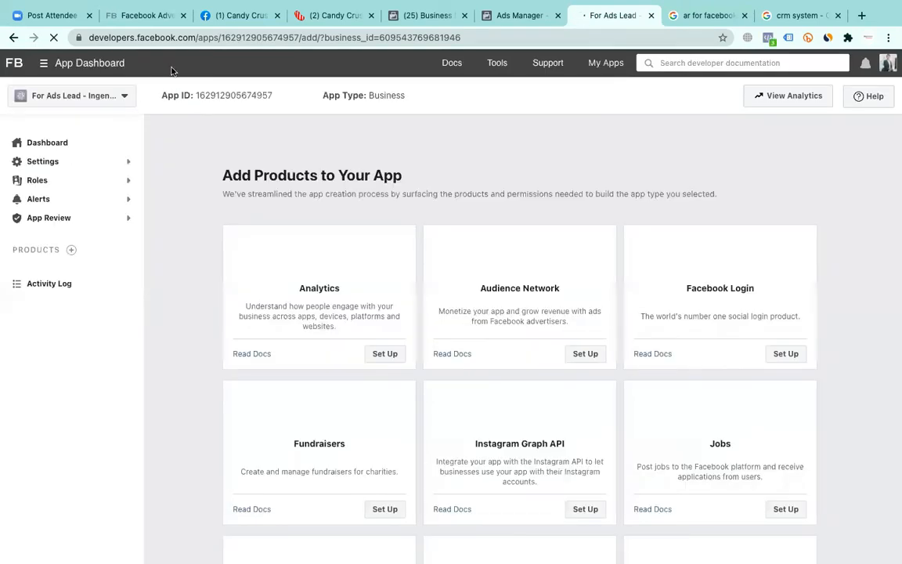
Copy the new app's ID and open the Apps section in Ingenious Academy's Business Settings
{"action": "left_click", "coordinate": [218, 96]}
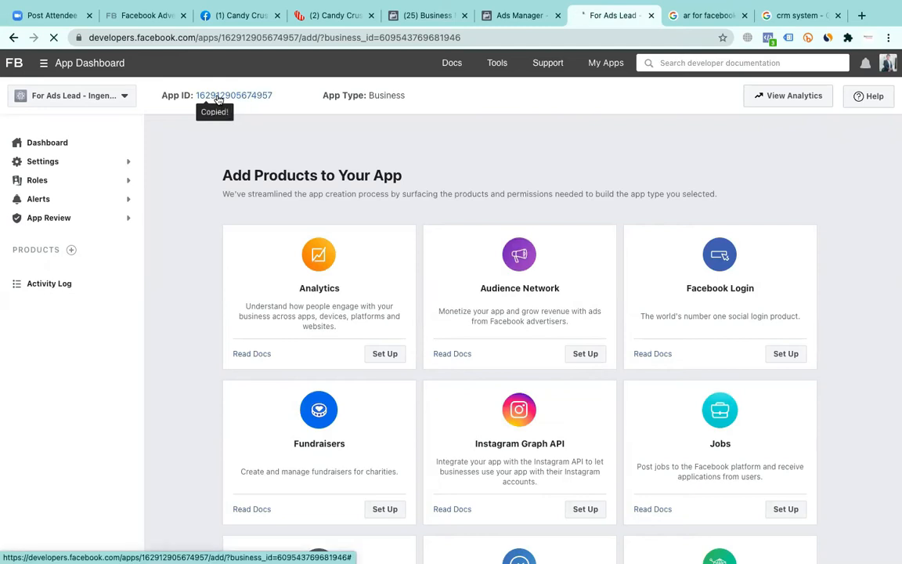
{"action": "left_click", "coordinate": [427, 15]}
{"action": "left_click", "coordinate": [96, 248]}
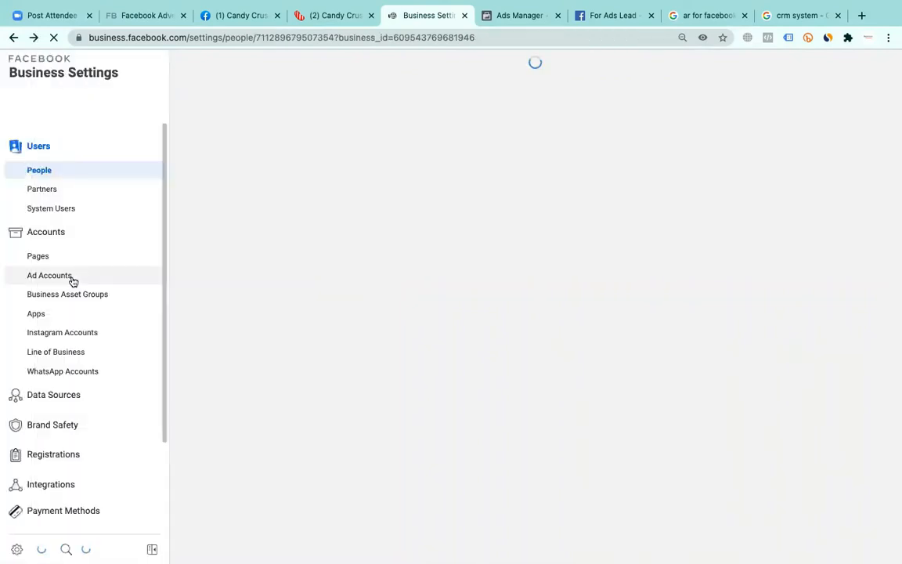
{"action": "scroll", "coordinate": [71, 280], "scroll_direction": "down", "scroll_amount": 2}
{"action": "scroll", "coordinate": [75, 401], "scroll_direction": "down", "scroll_amount": 2}
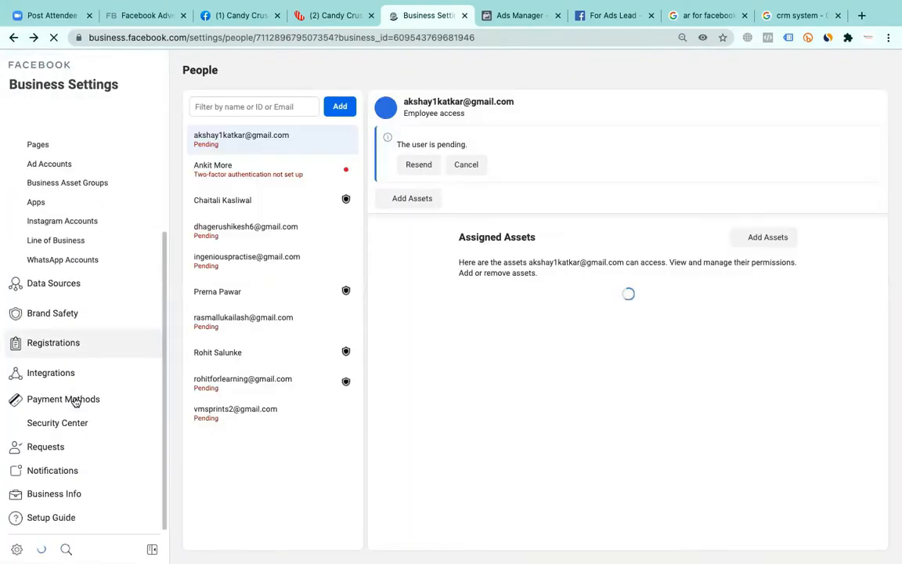
{"action": "left_click", "coordinate": [78, 286]}
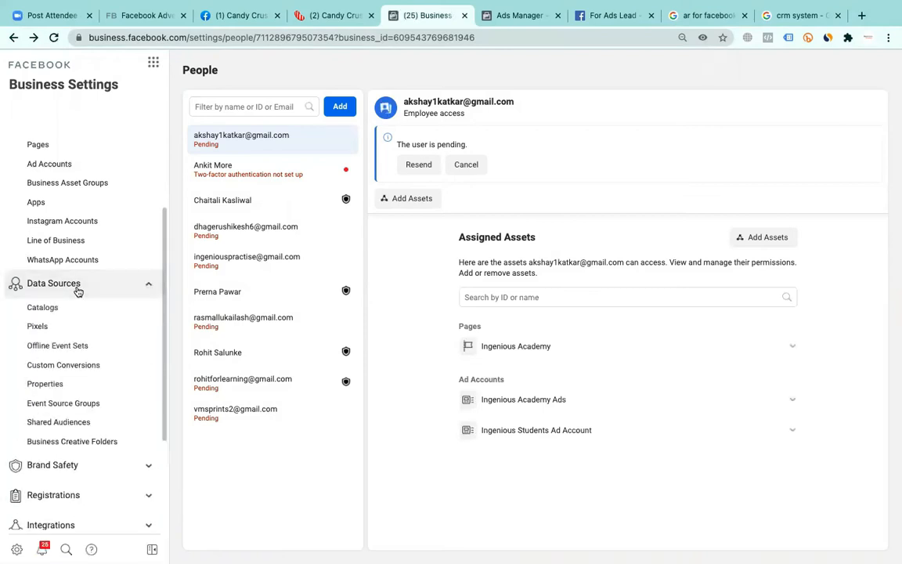
{"action": "scroll", "coordinate": [77, 290], "scroll_direction": "up", "scroll_amount": 2}
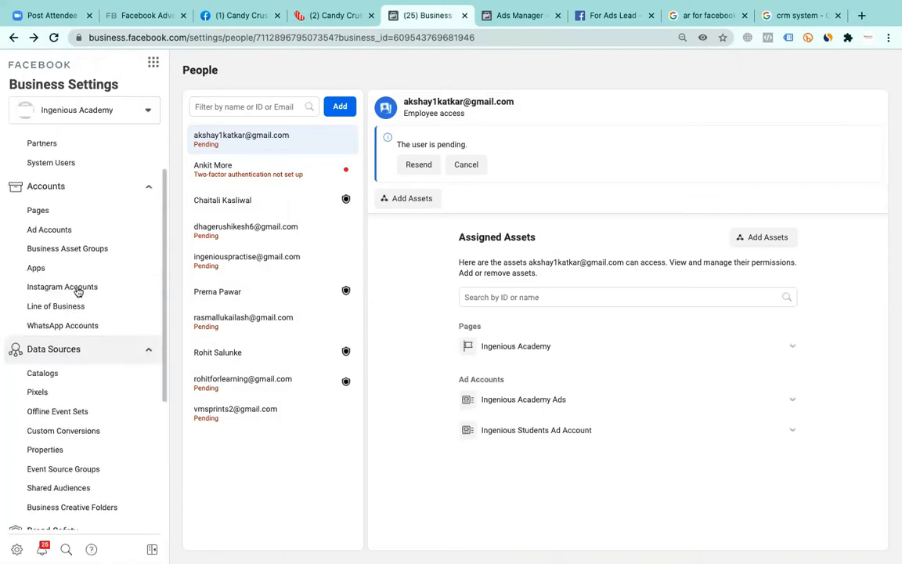
{"action": "left_click", "coordinate": [75, 267]}
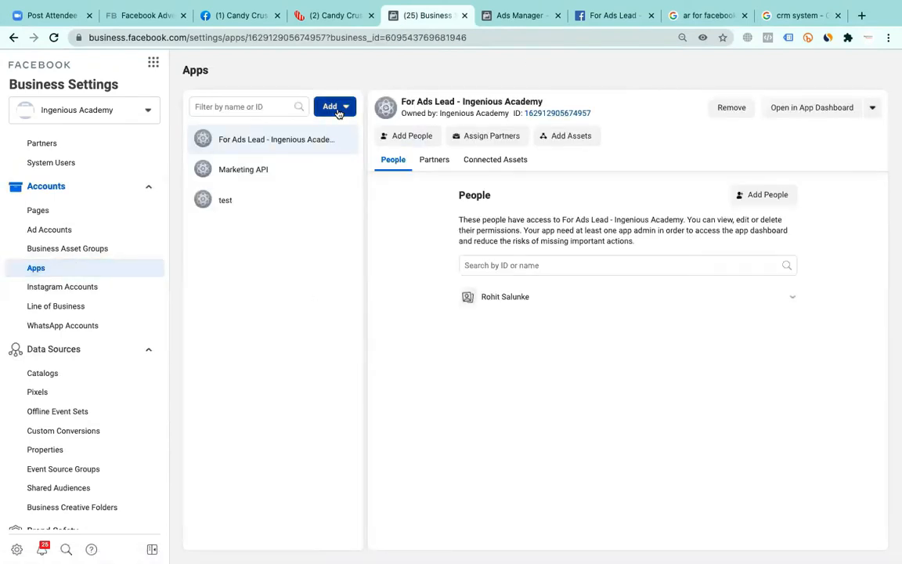
Connect the app to the Ingenious Academy business account using the copied App ID
{"action": "left_click", "coordinate": [338, 110]}
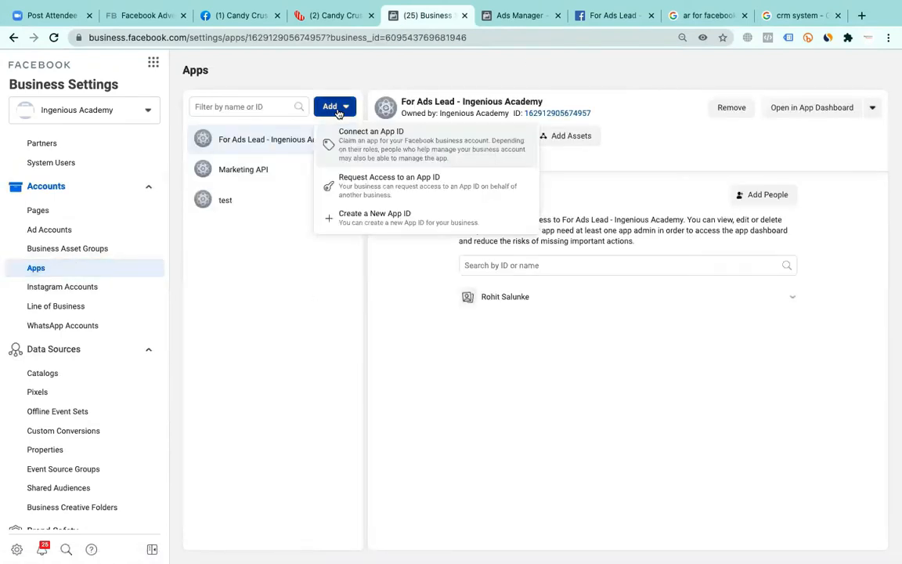
{"action": "left_click", "coordinate": [386, 142]}
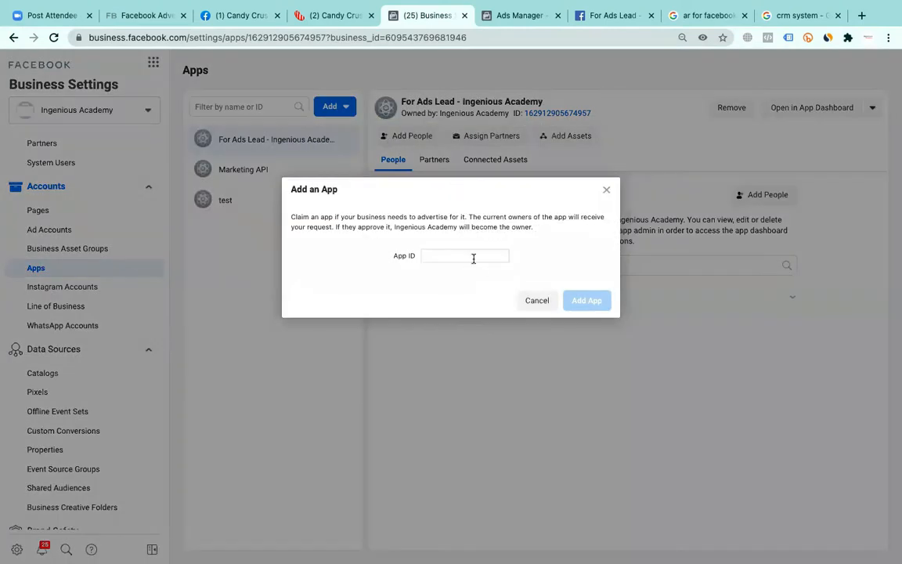
{"action": "left_click", "coordinate": [473, 259]}
{"action": "key", "text": "ctrl+v"}
{"action": "left_click", "coordinate": [590, 308]}
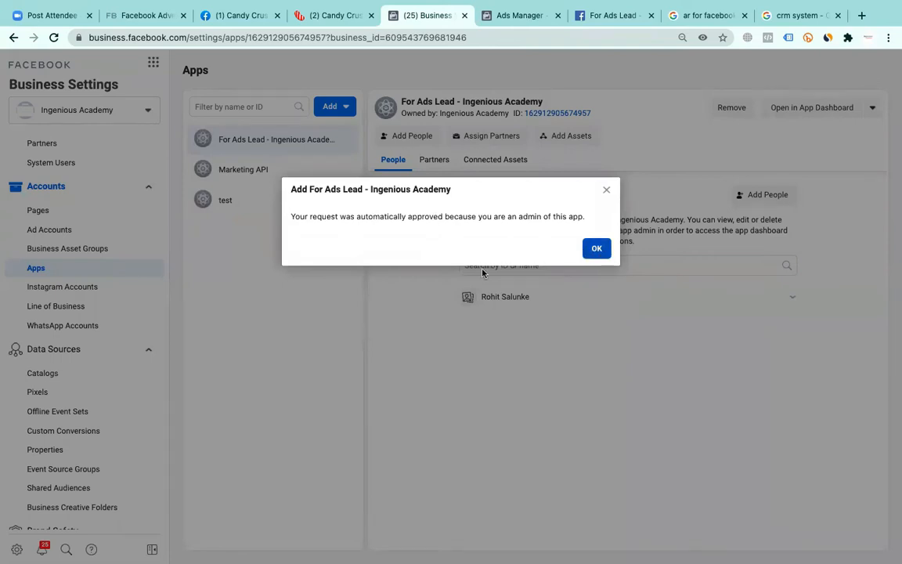
{"action": "left_click", "coordinate": [598, 250]}
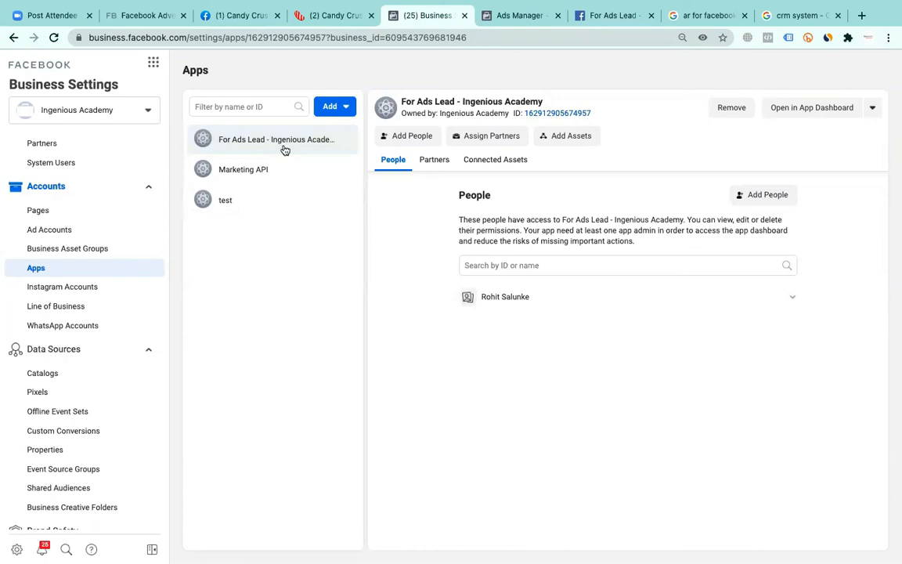
Add one person to the For Ads Lead - Ingenious Academy app with full-control Manage App permission
{"action": "left_click", "coordinate": [413, 137]}
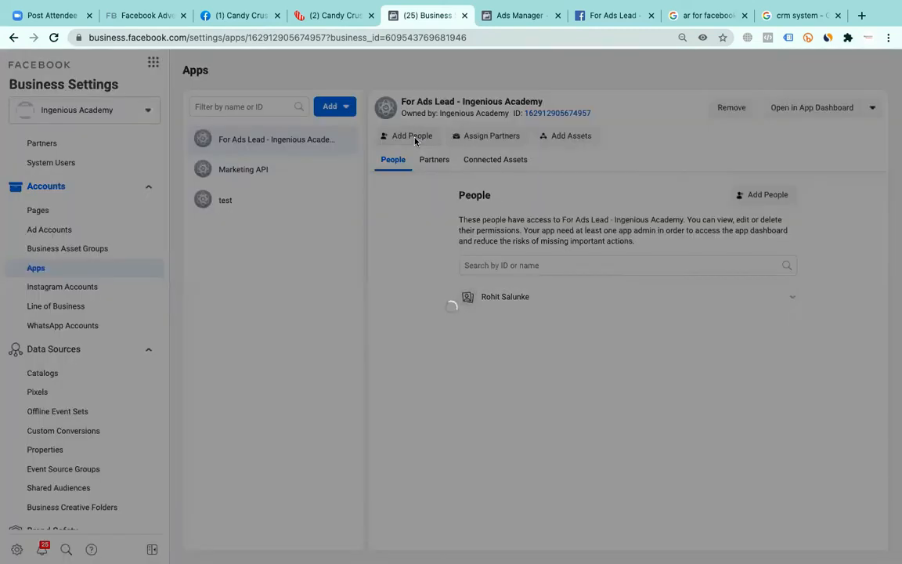
{"action": "scroll", "coordinate": [339, 278], "scroll_direction": "down", "scroll_amount": 3}
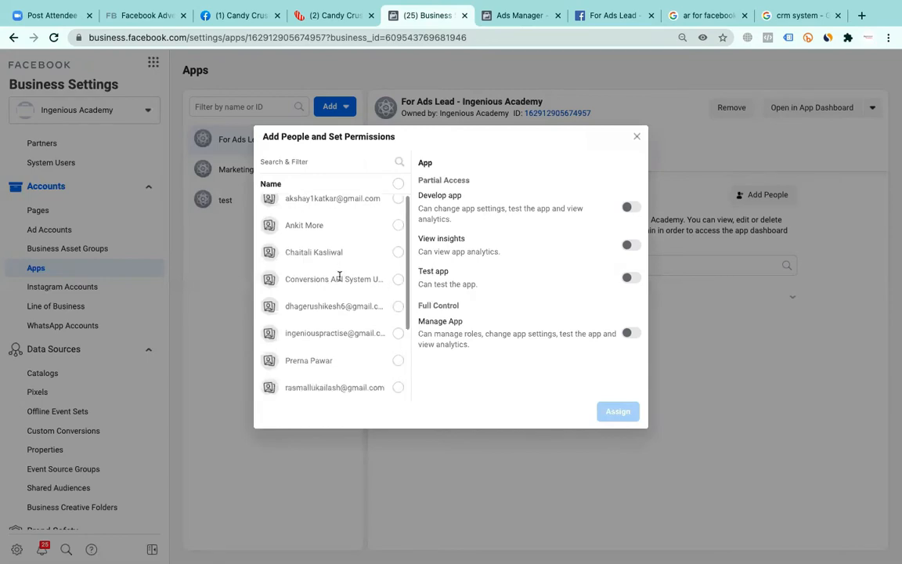
{"action": "scroll", "coordinate": [339, 278], "scroll_direction": "up", "scroll_amount": 3}
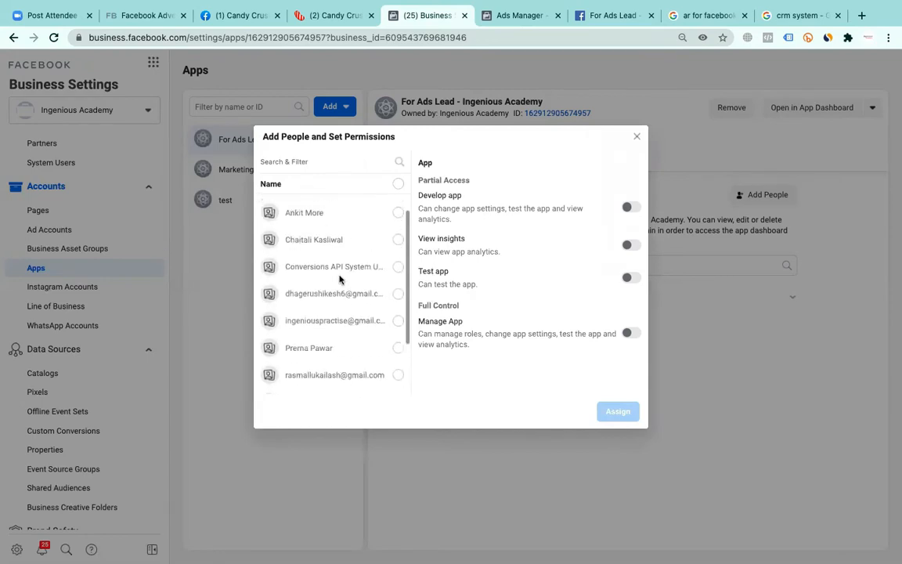
{"action": "scroll", "coordinate": [345, 268], "scroll_direction": "down", "scroll_amount": 3}
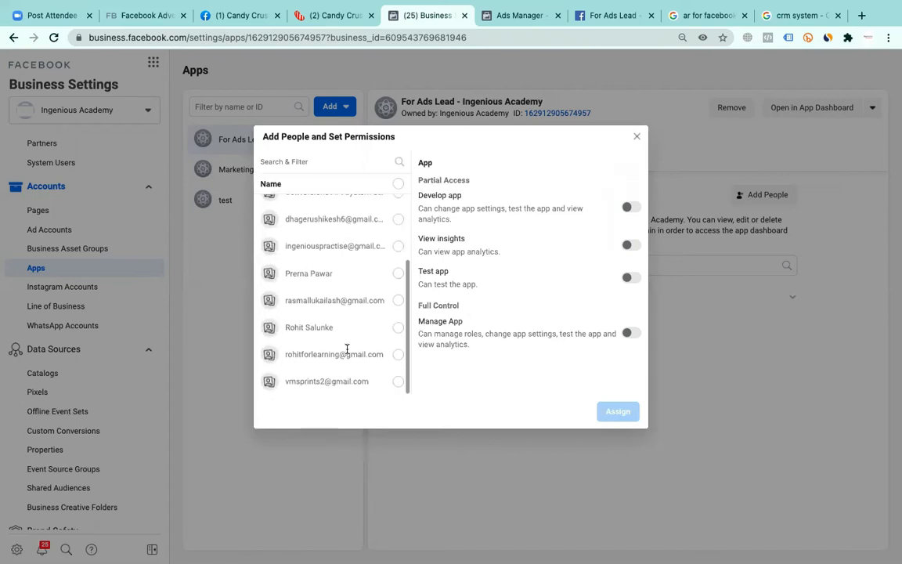
{"action": "scroll", "coordinate": [346, 348], "scroll_direction": "up", "scroll_amount": 1}
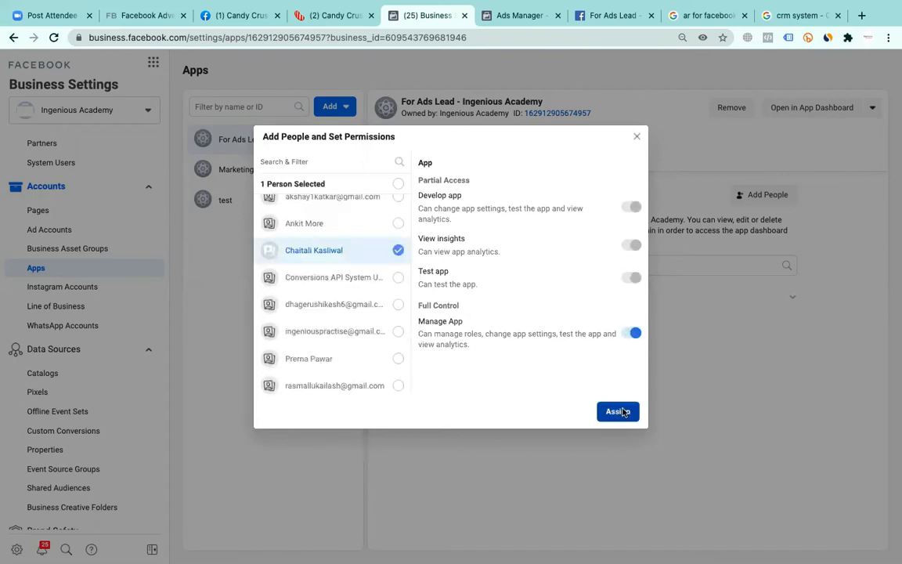
{"action": "left_click", "coordinate": [622, 411]}
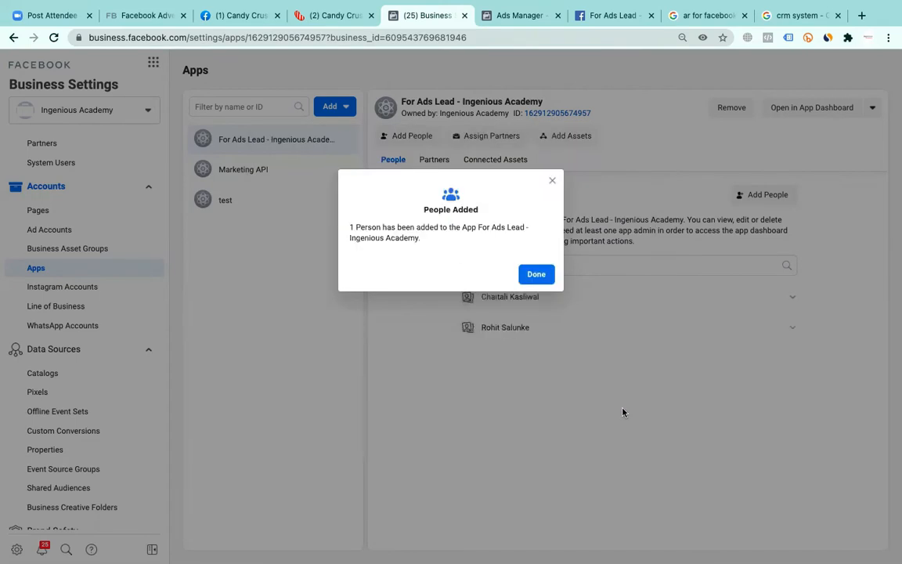
{"action": "left_click", "coordinate": [528, 278]}
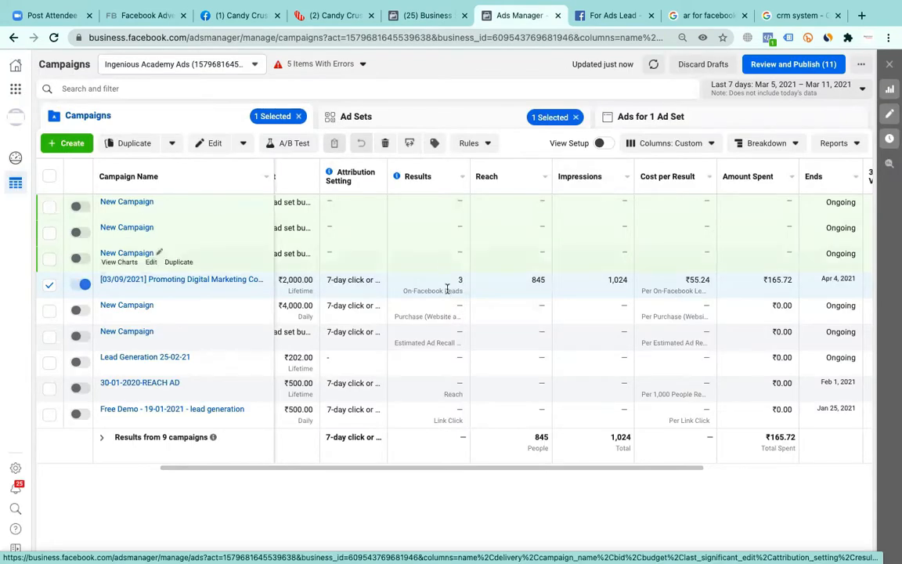
Open the For Ads Lead app's dashboard and examine the products available to add to it
{"action": "mouse_move", "coordinate": [621, 34]}
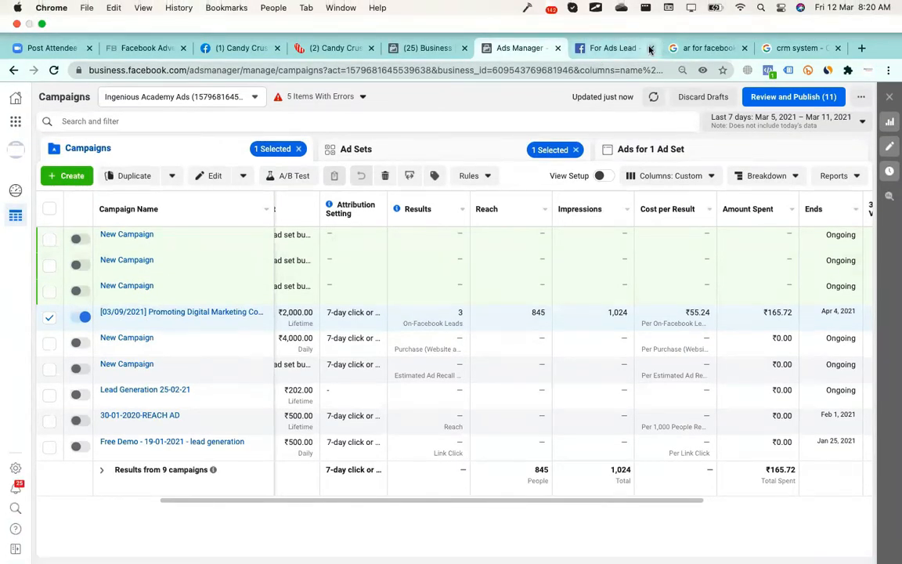
{"action": "left_click", "coordinate": [606, 49]}
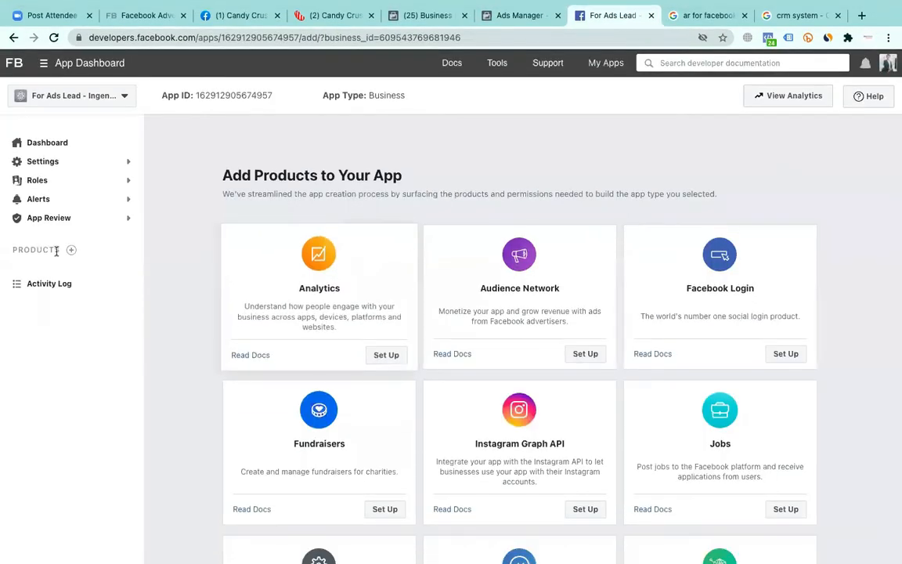
{"action": "scroll", "coordinate": [320, 303], "scroll_direction": "down", "scroll_amount": 5}
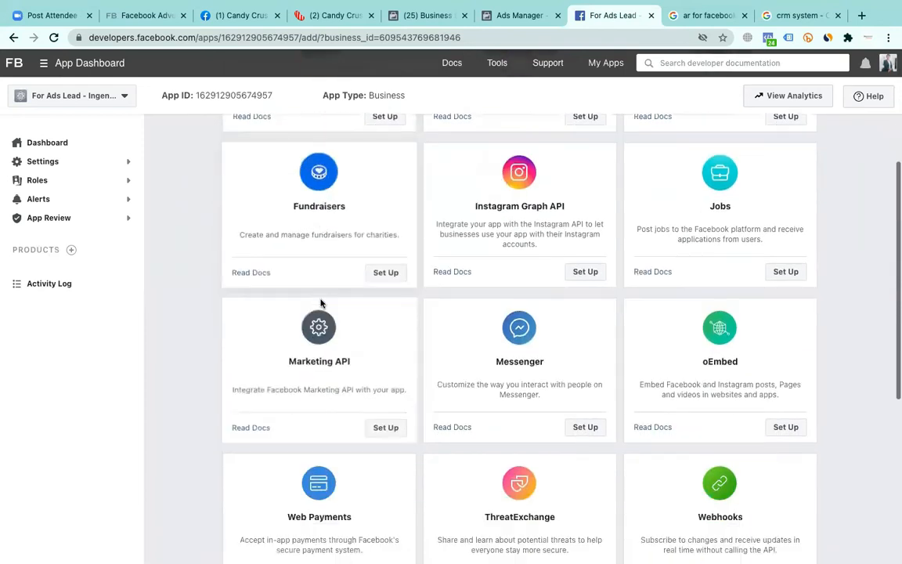
{"action": "scroll", "coordinate": [320, 303], "scroll_direction": "down", "scroll_amount": 5}
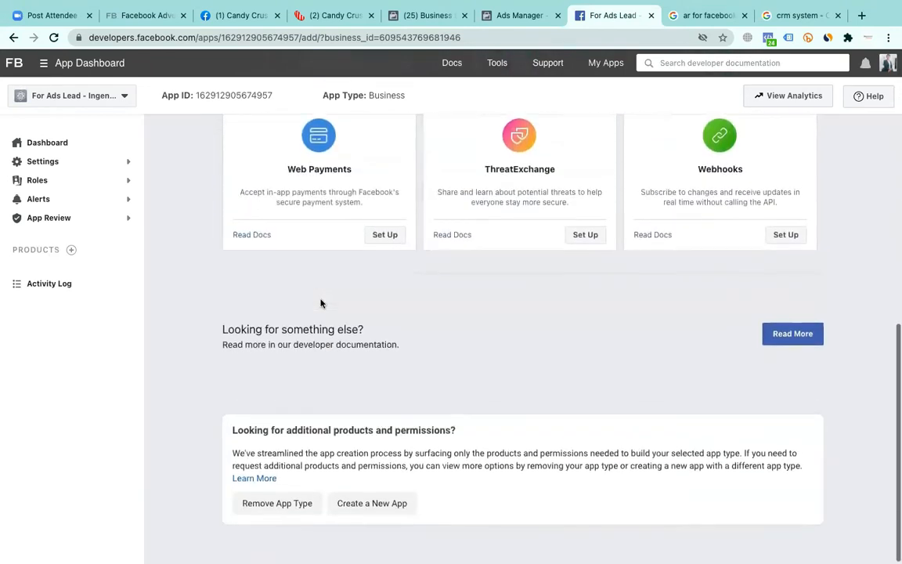
{"action": "scroll", "coordinate": [419, 386], "scroll_direction": "up", "scroll_amount": 5}
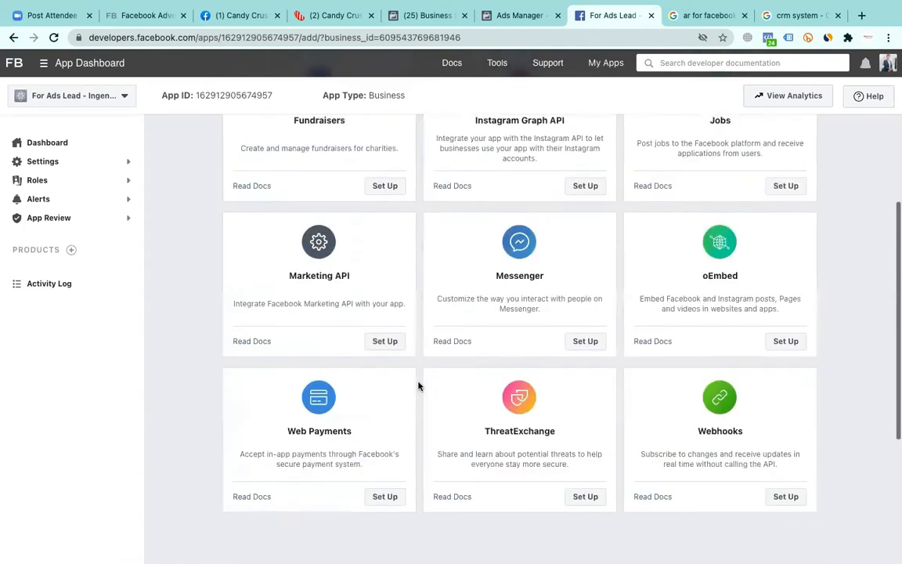
{"action": "scroll", "coordinate": [418, 384], "scroll_direction": "up", "scroll_amount": 5}
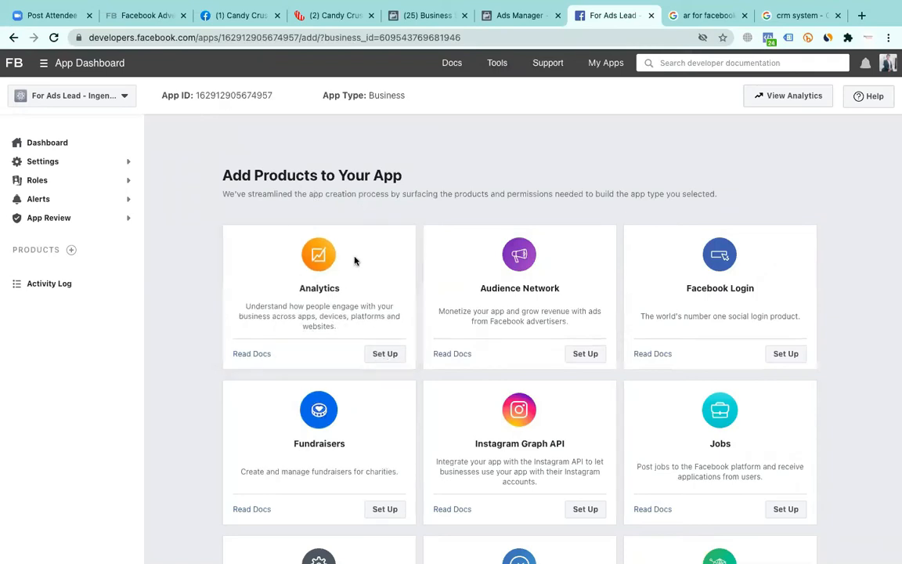
{"action": "left_click", "coordinate": [425, 17]}
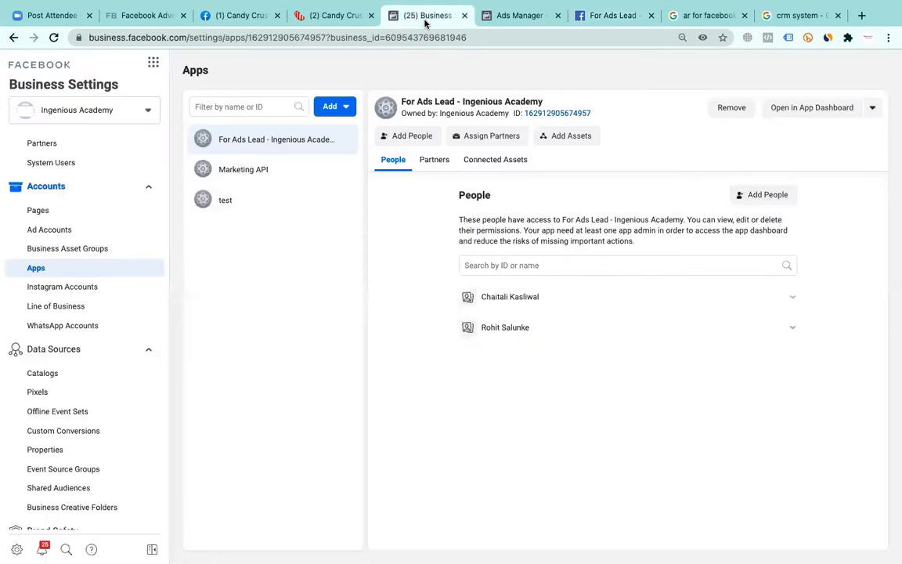
{"action": "left_click", "coordinate": [157, 65]}
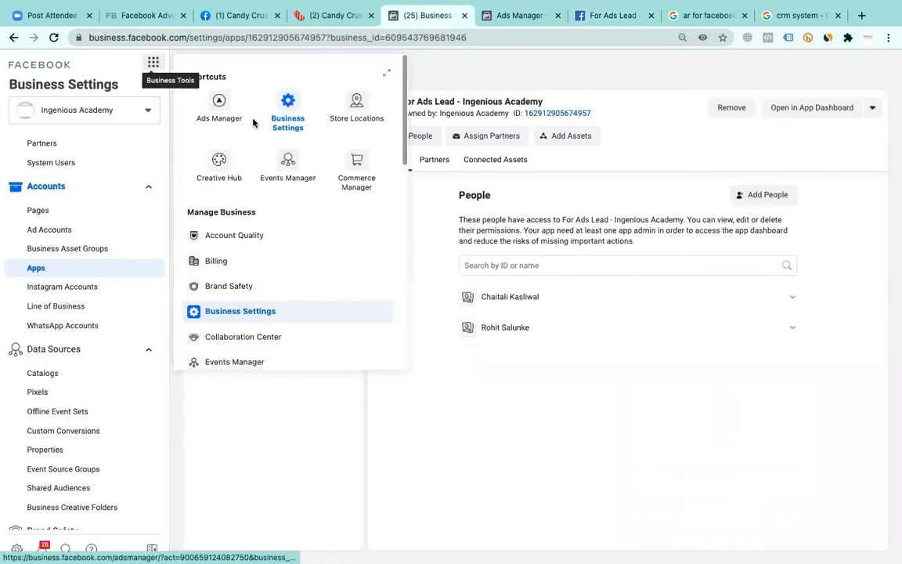
{"action": "scroll", "coordinate": [315, 260], "scroll_direction": "down", "scroll_amount": 2}
{"action": "scroll", "coordinate": [315, 259], "scroll_direction": "down", "scroll_amount": 2}
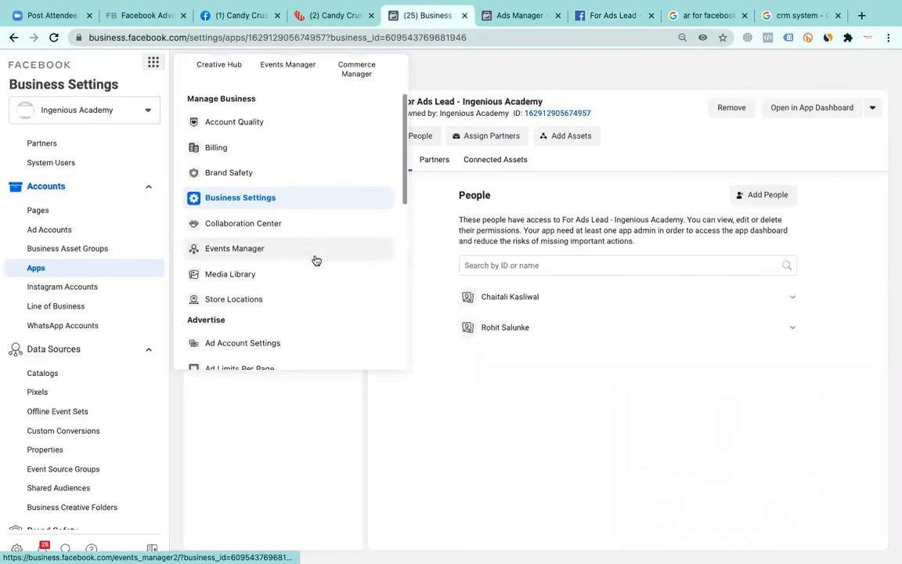
{"action": "scroll", "coordinate": [310, 243], "scroll_direction": "down", "scroll_amount": 2}
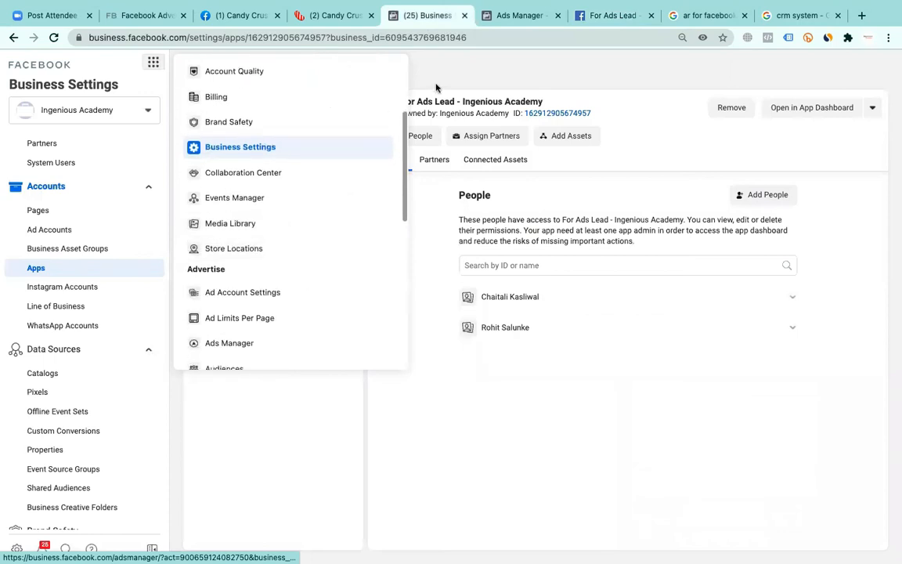
{"action": "left_click", "coordinate": [519, 17]}
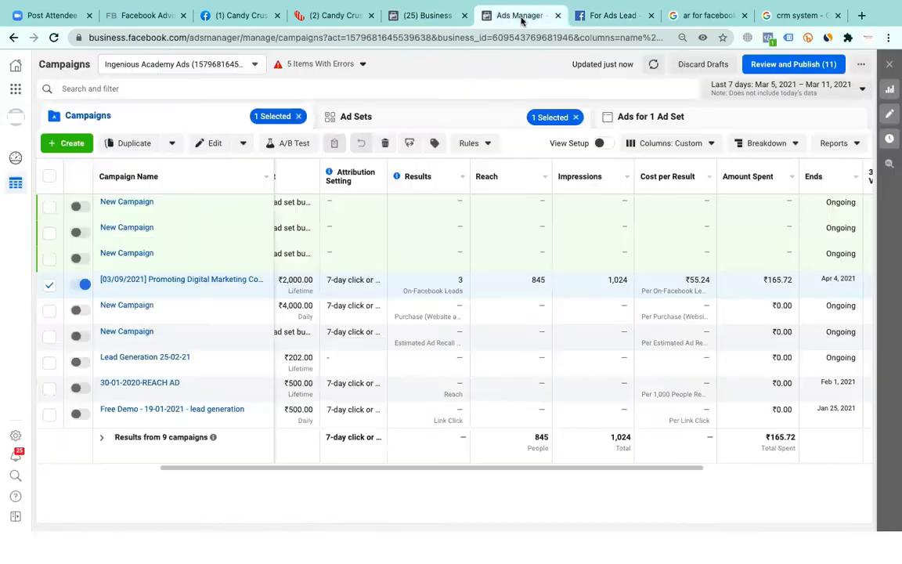
{"action": "left_click", "coordinate": [601, 18]}
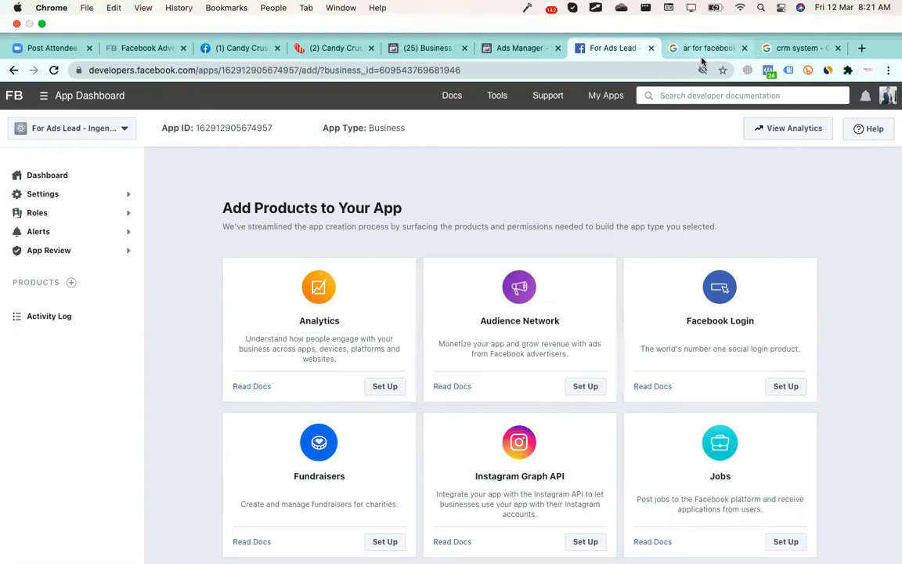
{"action": "left_click", "coordinate": [705, 15]}
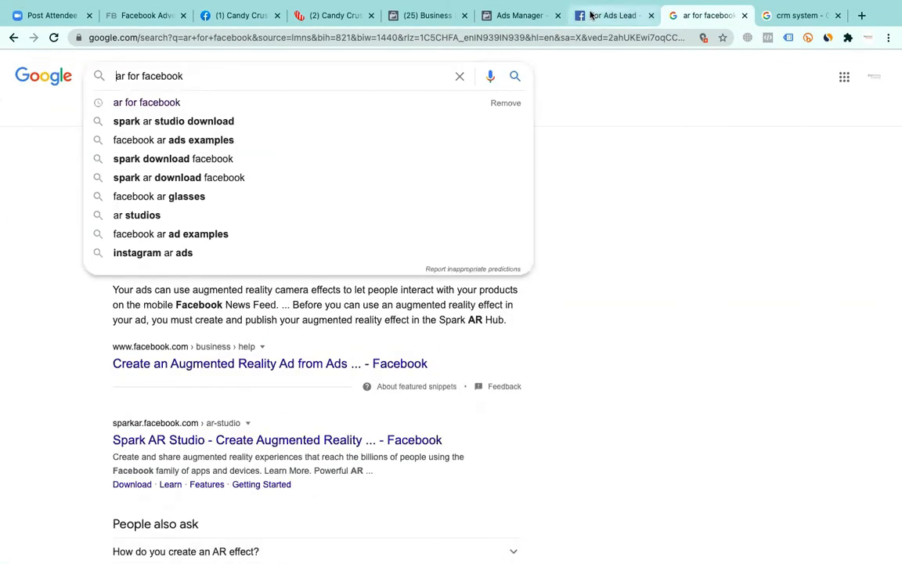
{"action": "left_click", "coordinate": [592, 15]}
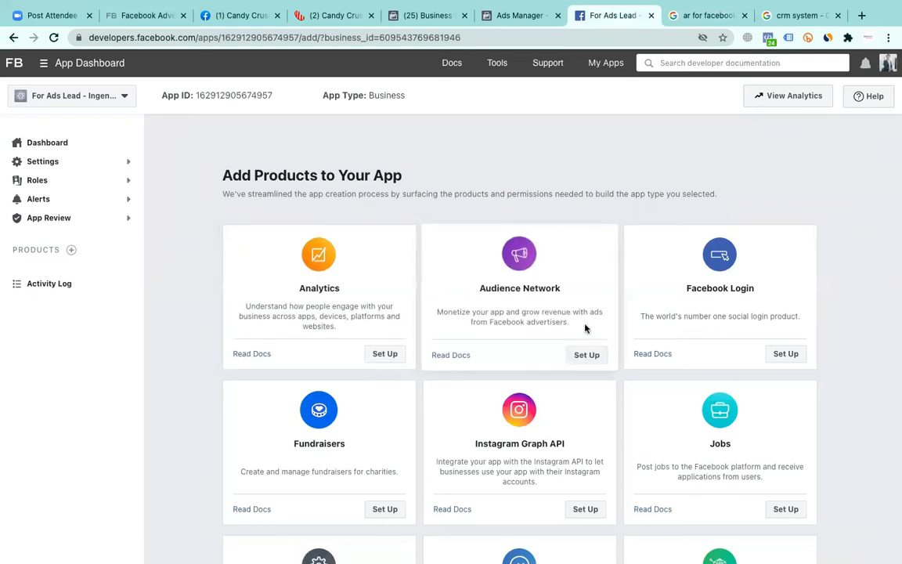
Try to set up Audience Network for the app and abandon the Add Your First Property form
{"action": "left_click", "coordinate": [584, 357]}
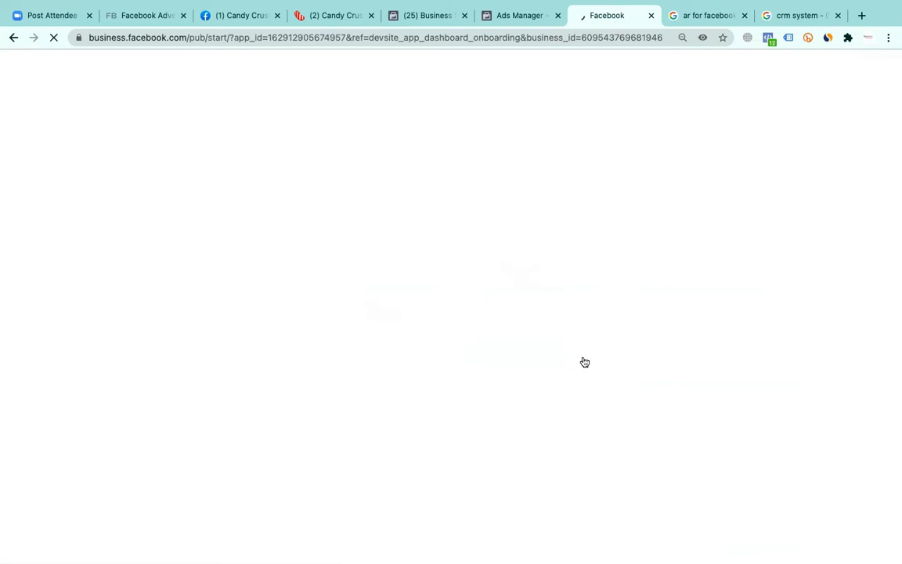
{"action": "left_click", "coordinate": [516, 18]}
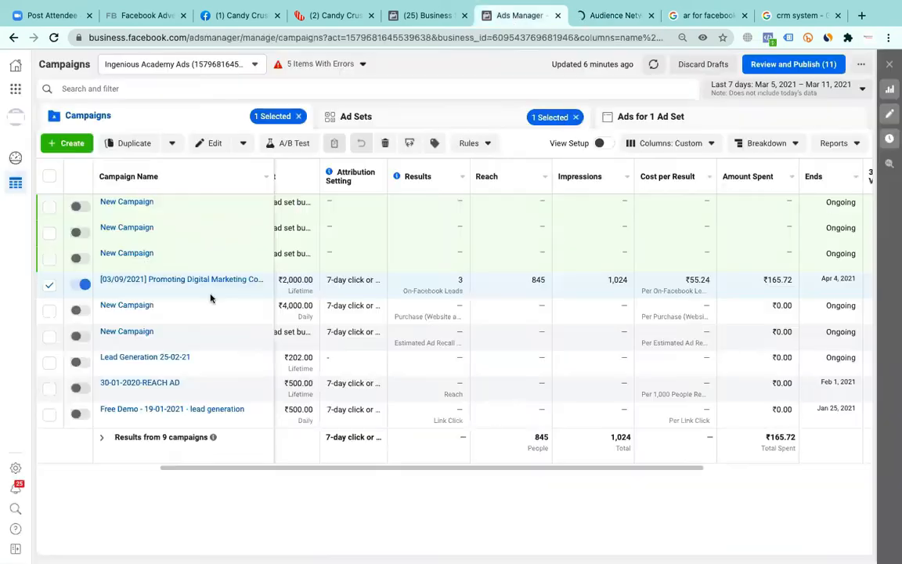
{"action": "left_click", "coordinate": [616, 17]}
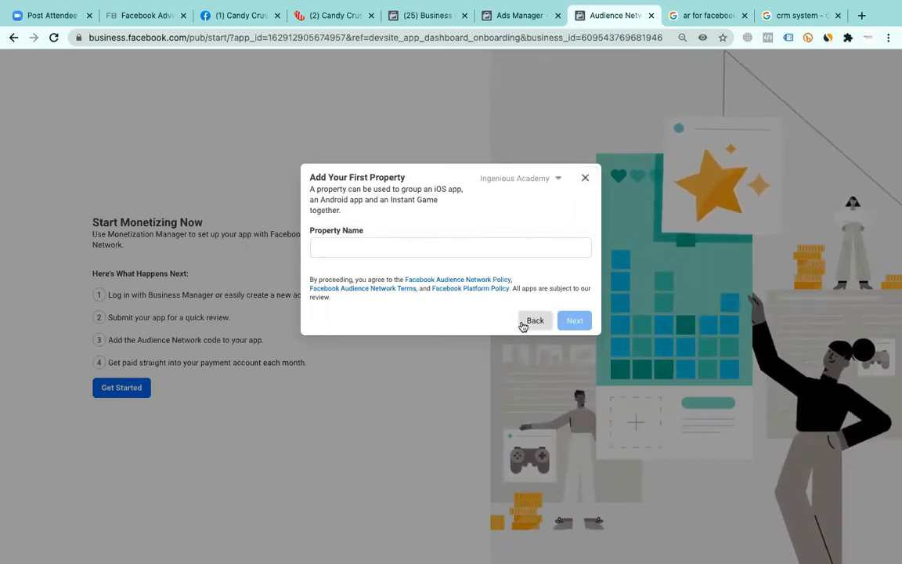
{"action": "left_click", "coordinate": [584, 178]}
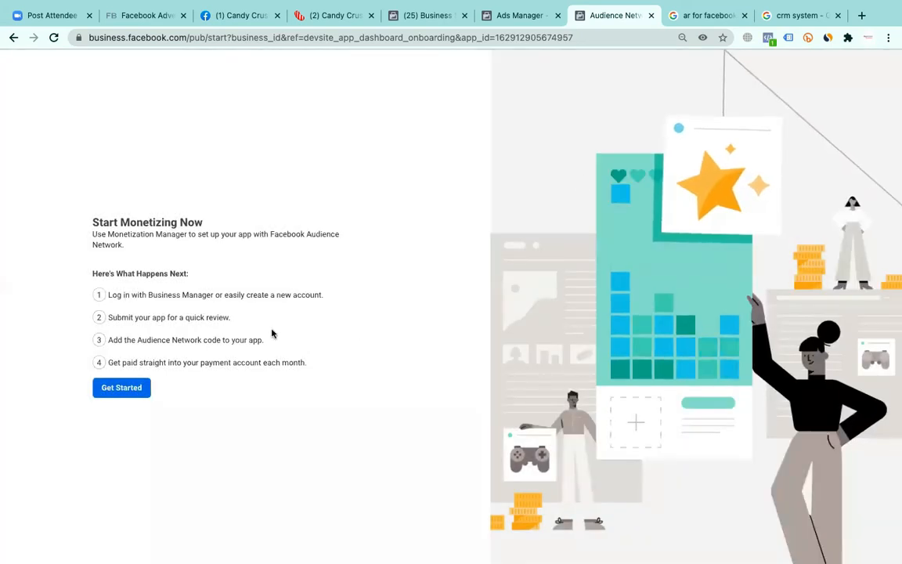
{"action": "left_click", "coordinate": [15, 37]}
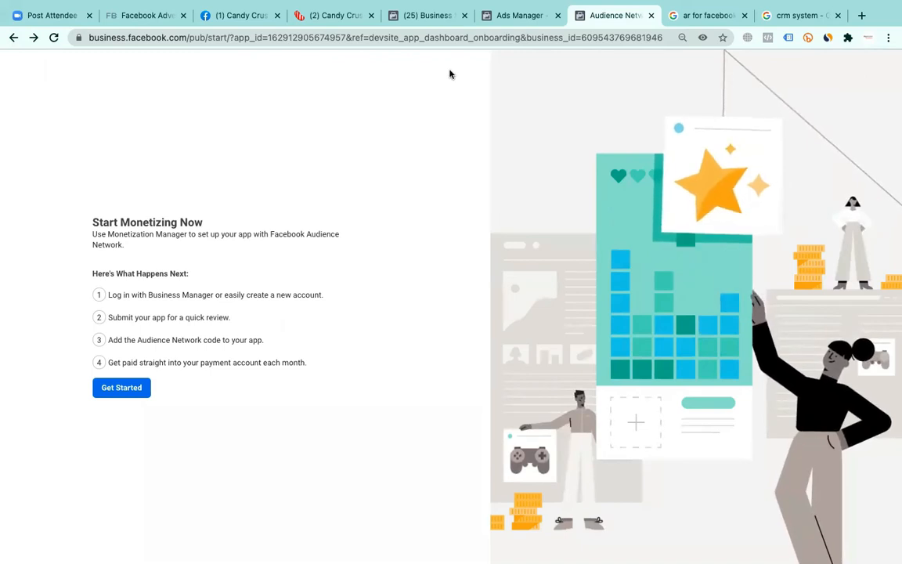
{"action": "left_click", "coordinate": [8, 41]}
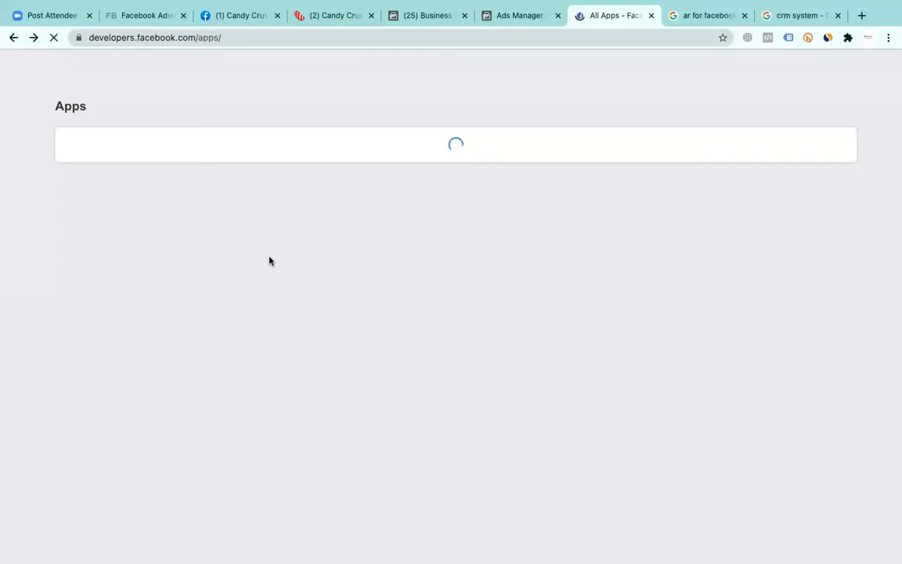
Open the Ad Limits Per Page tool from the Ingenious Academy Business Settings page
{"action": "left_click", "coordinate": [432, 16]}
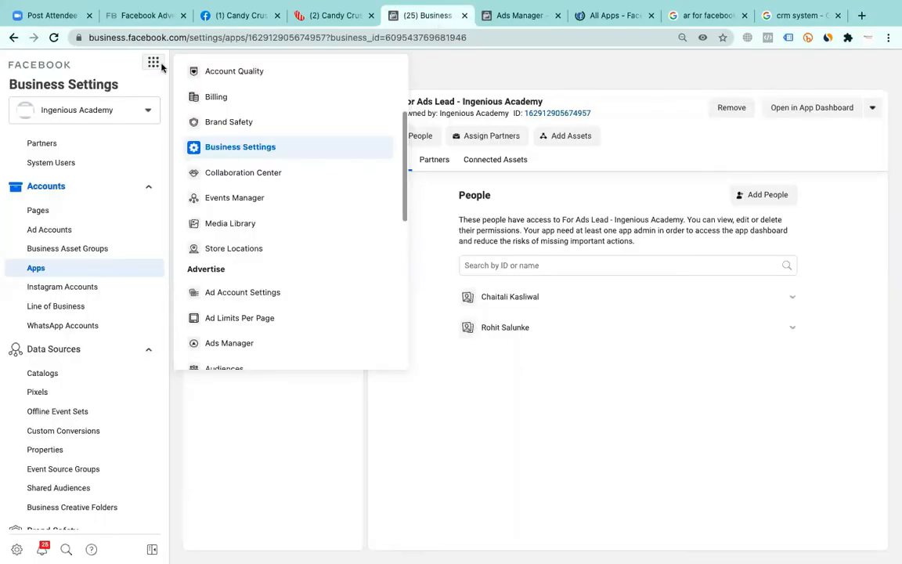
{"action": "left_click", "coordinate": [257, 316]}
{"action": "scroll", "coordinate": [256, 316], "scroll_direction": "down", "scroll_amount": 5}
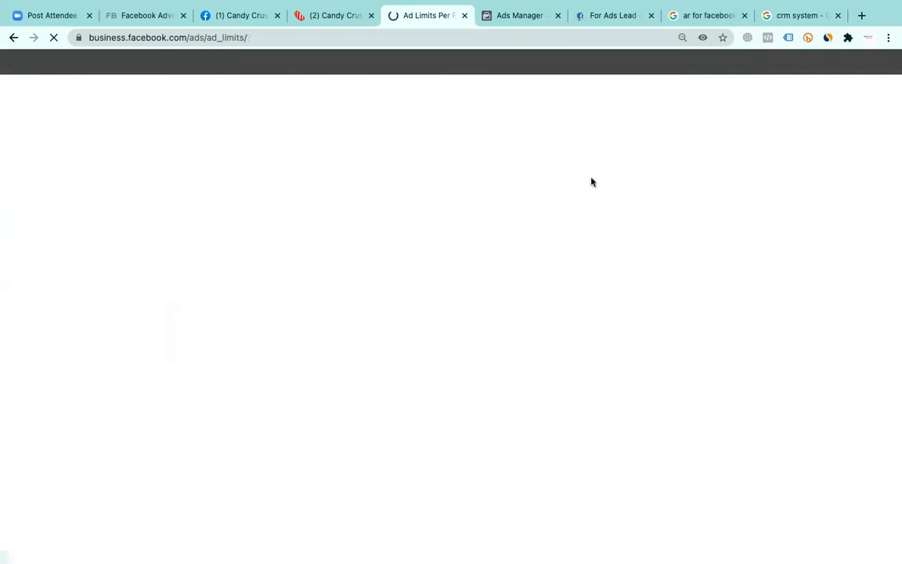
Return to the For Ads Lead app's dashboard and examine the lower product options, including Marketing API and Webhooks
{"action": "left_click", "coordinate": [613, 16]}
{"action": "scroll", "coordinate": [614, 299], "scroll_direction": "down", "scroll_amount": 1}
{"action": "scroll", "coordinate": [614, 298], "scroll_direction": "down", "scroll_amount": 3}
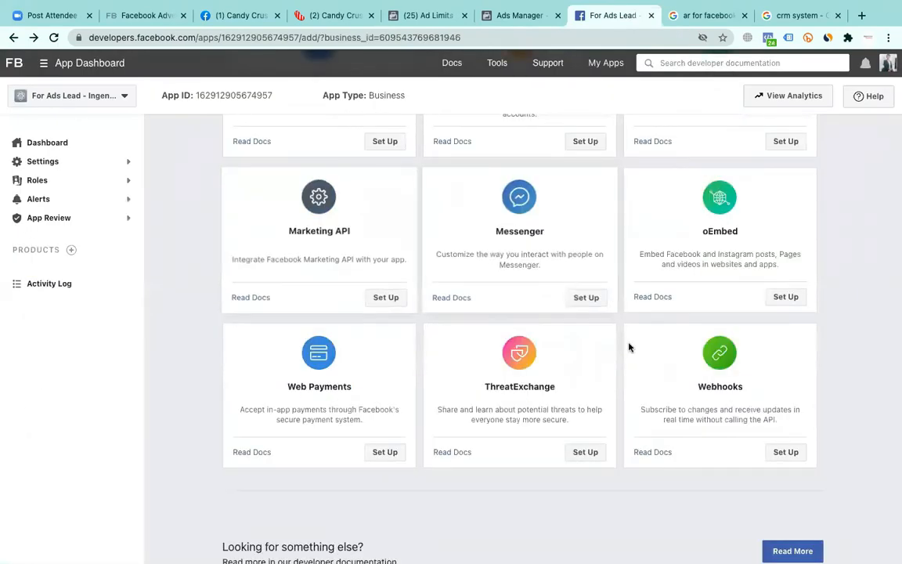
{"action": "scroll", "coordinate": [673, 412], "scroll_direction": "up", "scroll_amount": 2}
{"action": "scroll", "coordinate": [672, 415], "scroll_direction": "down", "scroll_amount": 4}
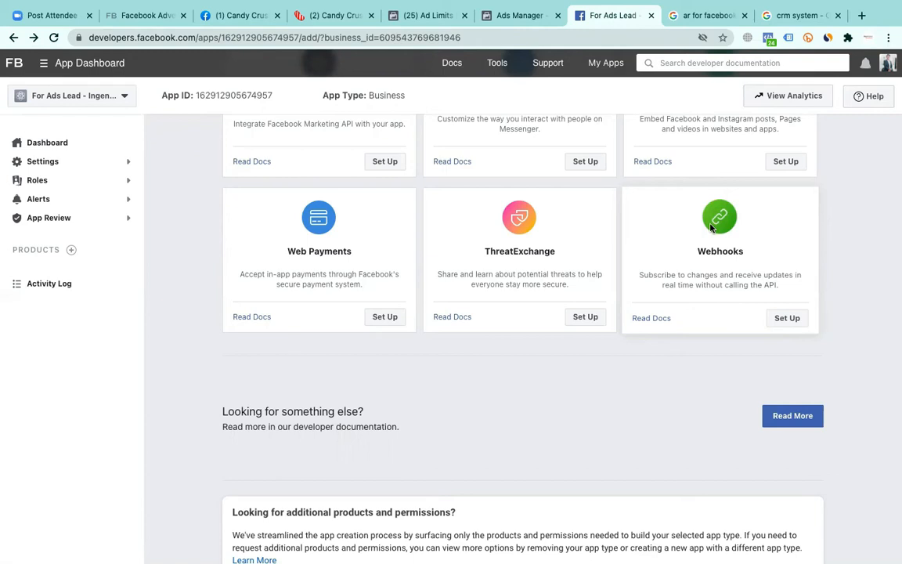
{"action": "scroll", "coordinate": [515, 316], "scroll_direction": "up", "scroll_amount": 4}
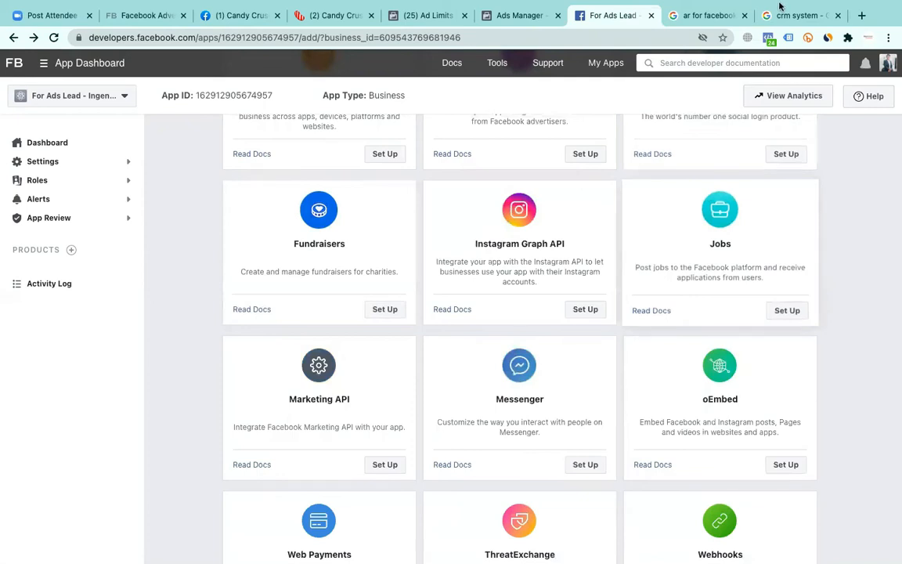
Sign in to Zapier with the Ingenious Academy Google account and choose Facebook Lead Ads and Google Sheets as the workflow's two apps
{"action": "left_click", "coordinate": [705, 15]}
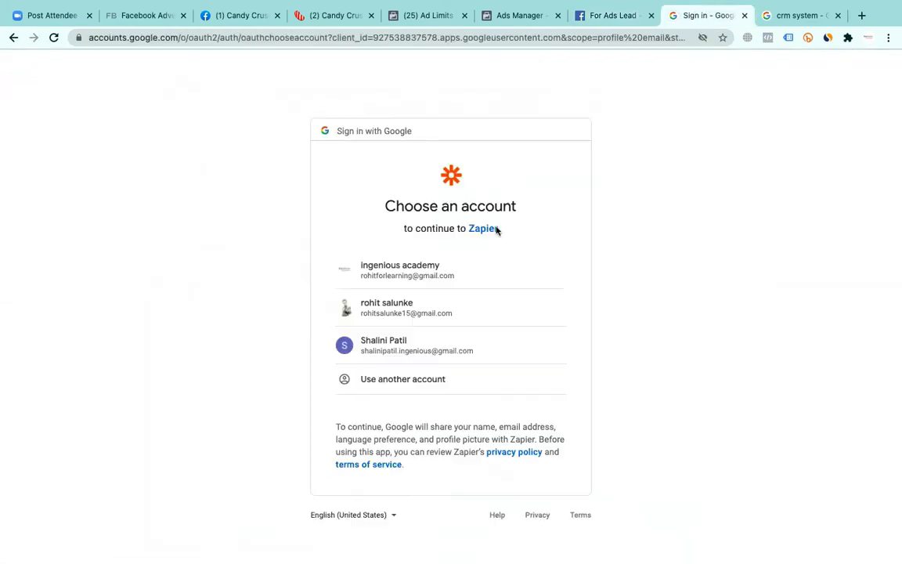
{"action": "left_click", "coordinate": [390, 274]}
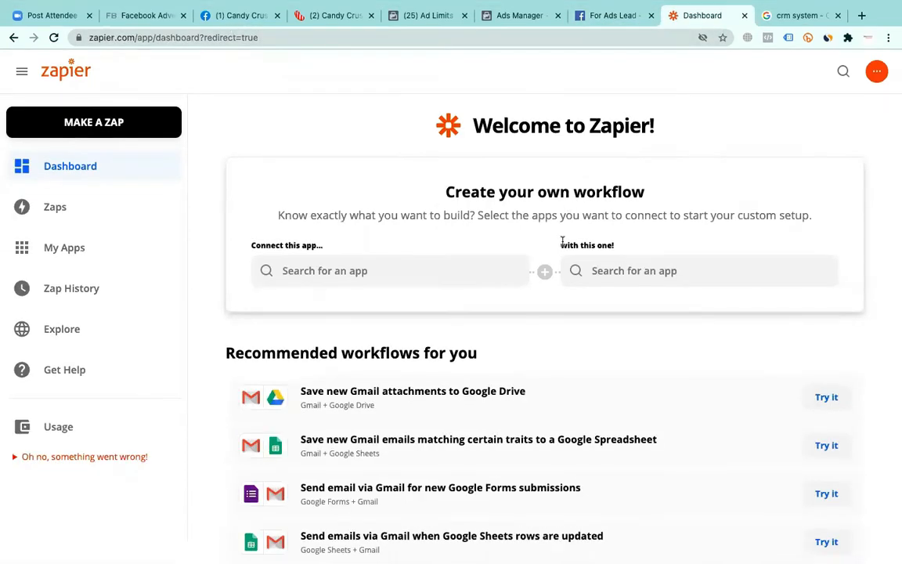
{"action": "left_click", "coordinate": [407, 273]}
{"action": "type", "text": "facebook"}
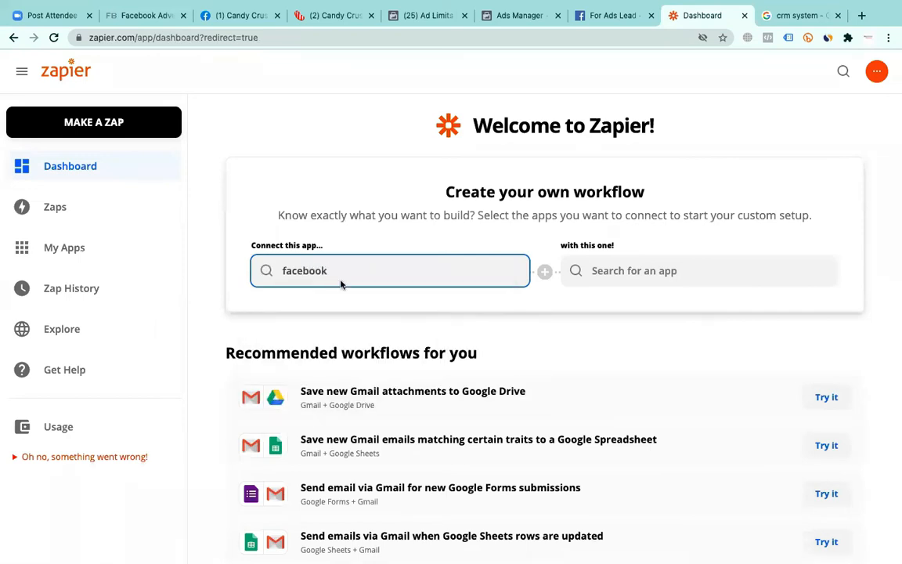
{"action": "left_click", "coordinate": [369, 313]}
{"action": "left_click", "coordinate": [614, 270]}
{"action": "type", "text": "google"}
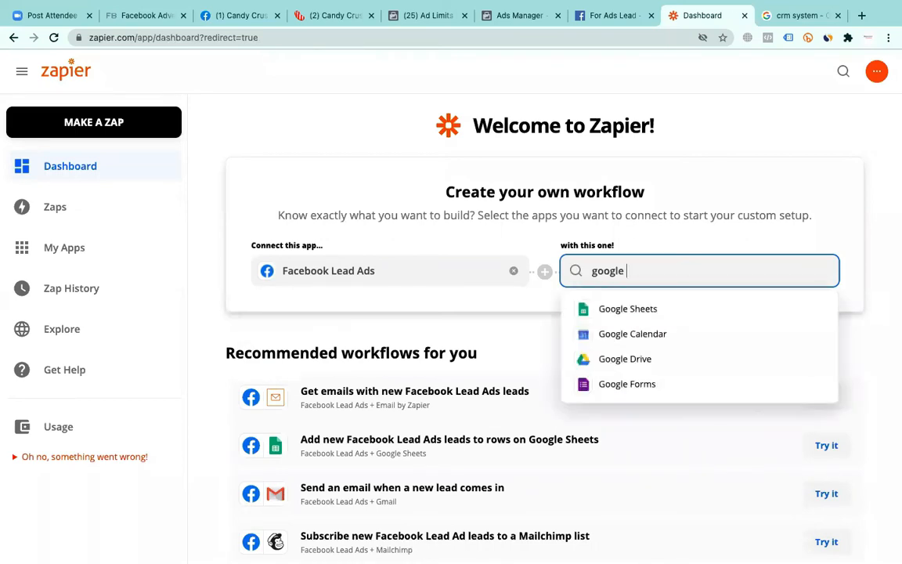
{"action": "left_click", "coordinate": [628, 308]}
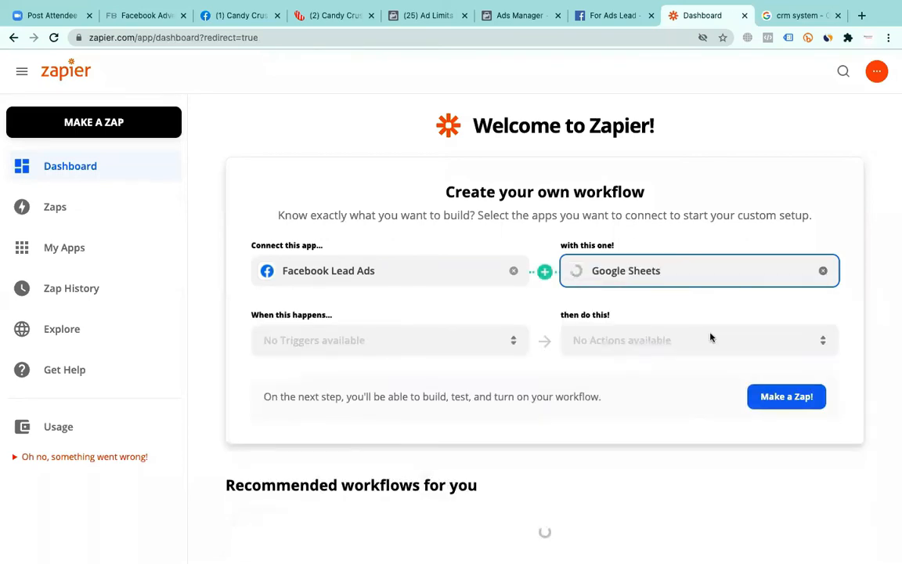
Set the workflow's trigger to New Lead and its action to Create Spreadsheet Row(s), and open it in the Zap editor
{"action": "left_click", "coordinate": [439, 343]}
{"action": "left_click", "coordinate": [309, 378]}
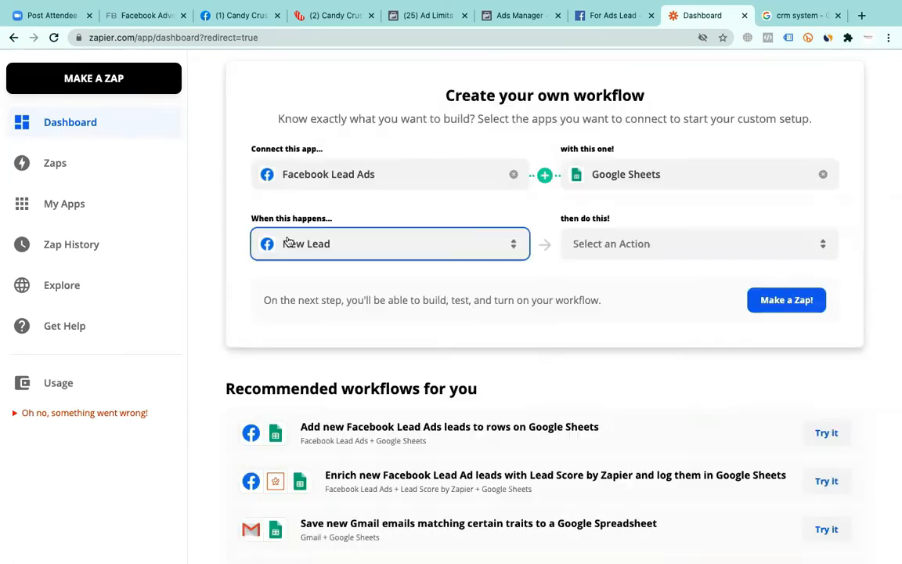
{"action": "left_click", "coordinate": [725, 254]}
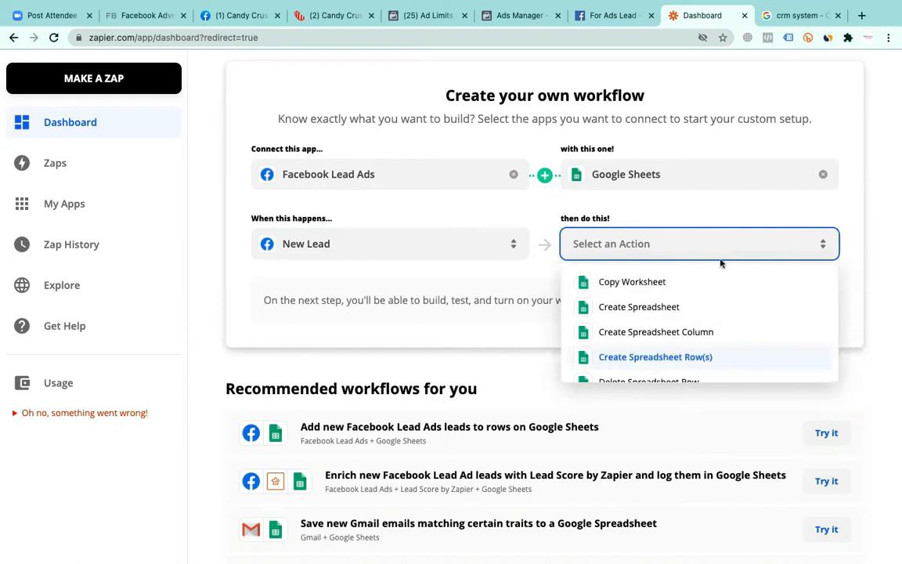
{"action": "left_click", "coordinate": [678, 358]}
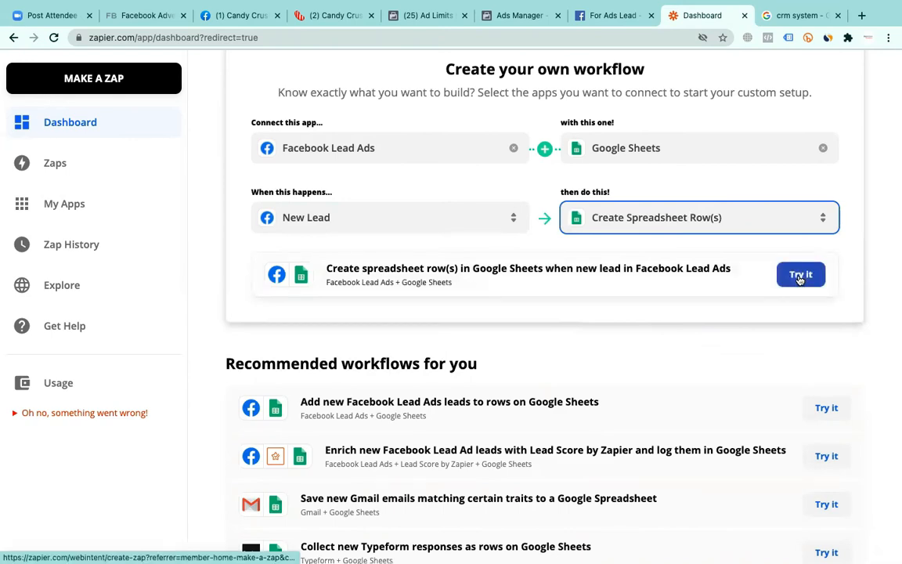
{"action": "left_click", "coordinate": [800, 278]}
Confirm the trigger's app and event and accept the connected Facebook Lead Ads account
{"action": "left_click", "coordinate": [377, 288]}
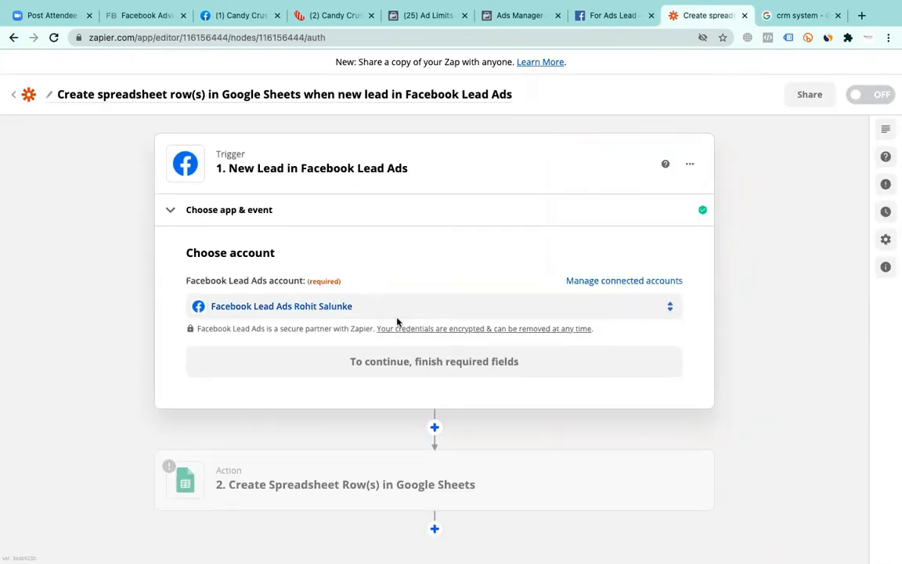
{"action": "scroll", "coordinate": [404, 322], "scroll_direction": "down", "scroll_amount": 1}
{"action": "left_click", "coordinate": [445, 312]}
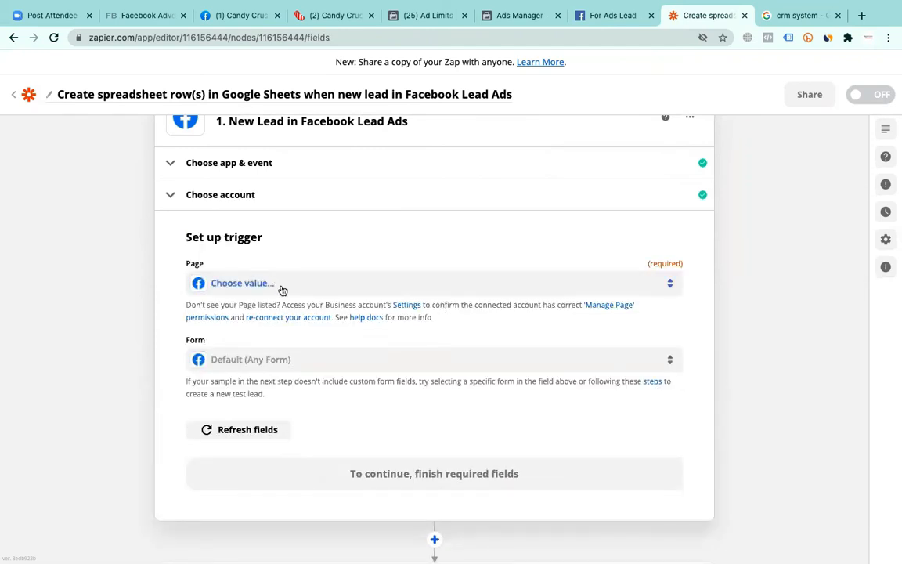
Set up the trigger with the Ingenious Academy page and the Digital Marketing Course New Batch form
{"action": "left_click", "coordinate": [256, 288]}
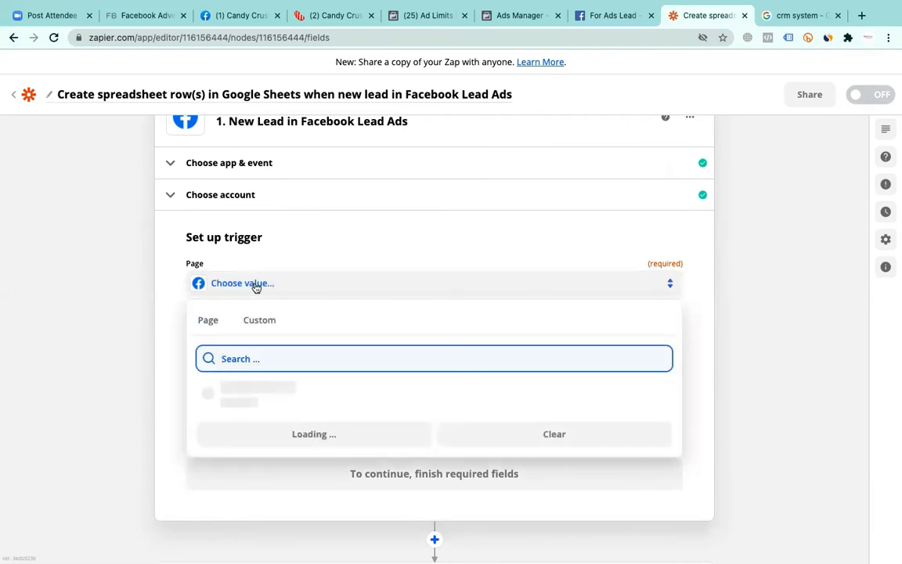
{"action": "scroll", "coordinate": [312, 382], "scroll_direction": "down", "scroll_amount": 3}
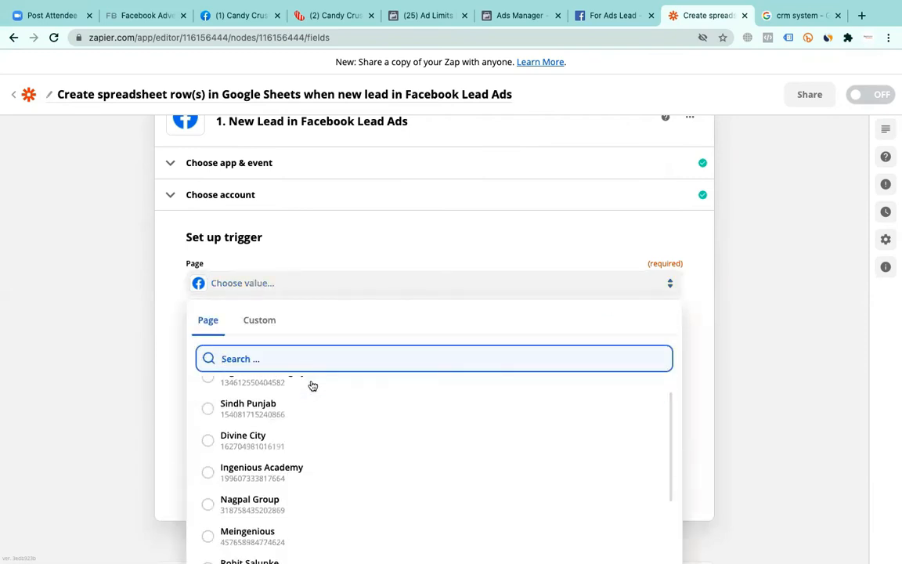
{"action": "left_click", "coordinate": [252, 439]}
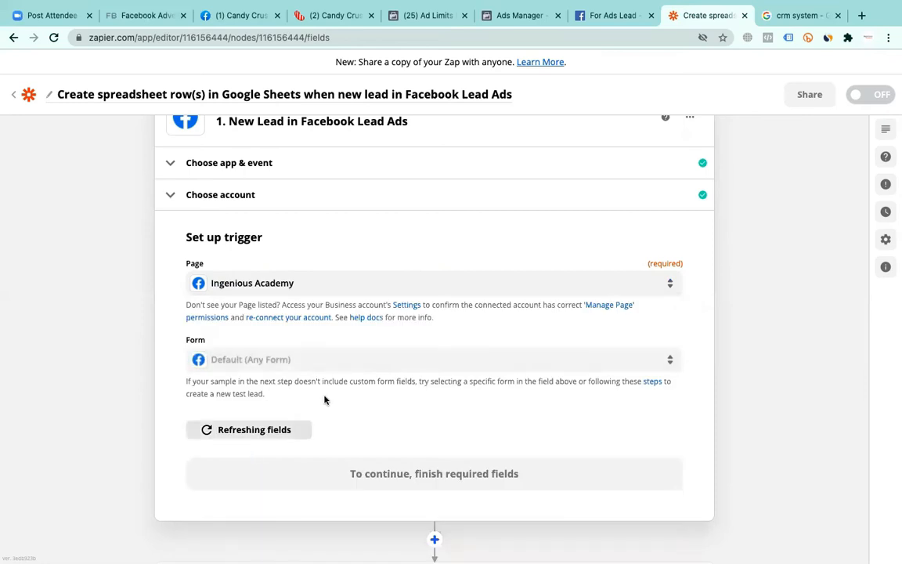
{"action": "left_click", "coordinate": [319, 285]}
{"action": "scroll", "coordinate": [368, 401], "scroll_direction": "down", "scroll_amount": 5}
{"action": "scroll", "coordinate": [370, 400], "scroll_direction": "down", "scroll_amount": 5}
{"action": "scroll", "coordinate": [369, 400], "scroll_direction": "up", "scroll_amount": 10}
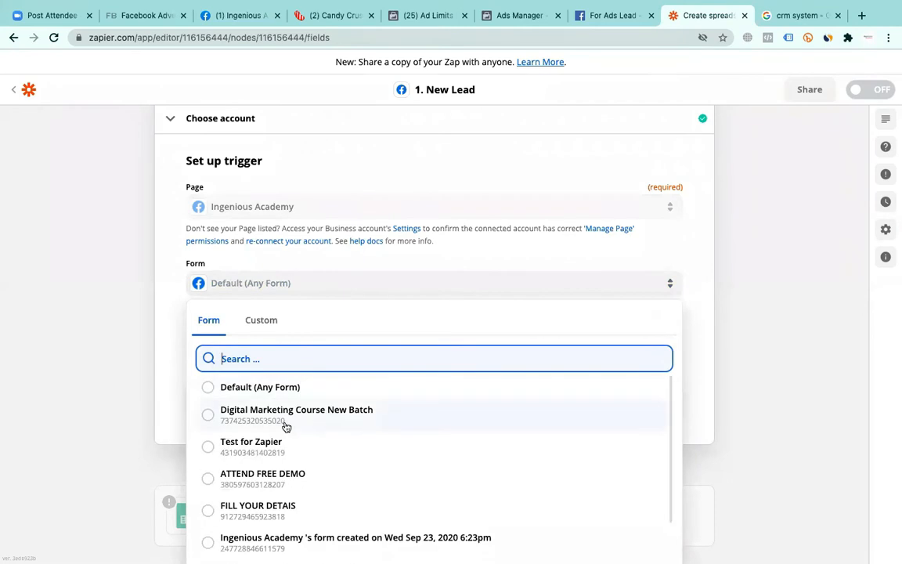
{"action": "left_click", "coordinate": [277, 421]}
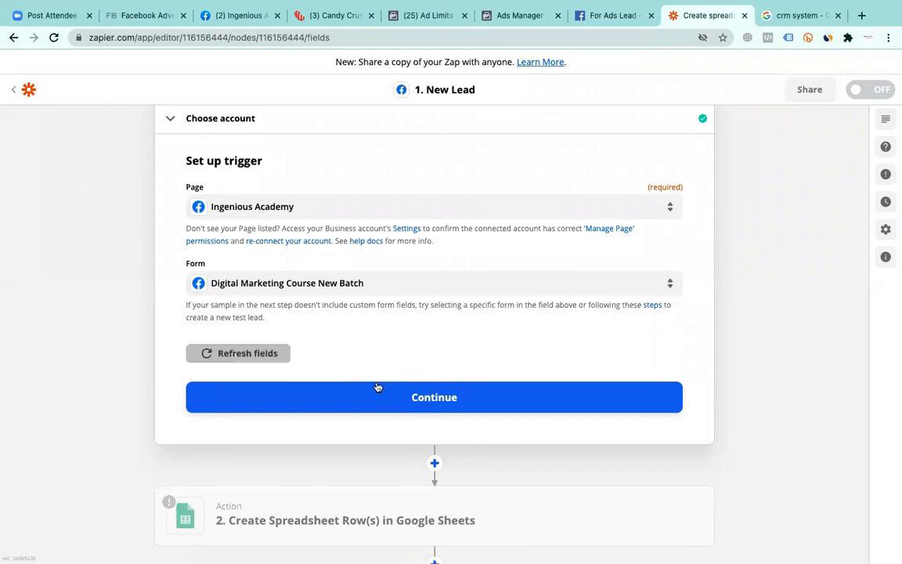
{"action": "left_click", "coordinate": [329, 397]}
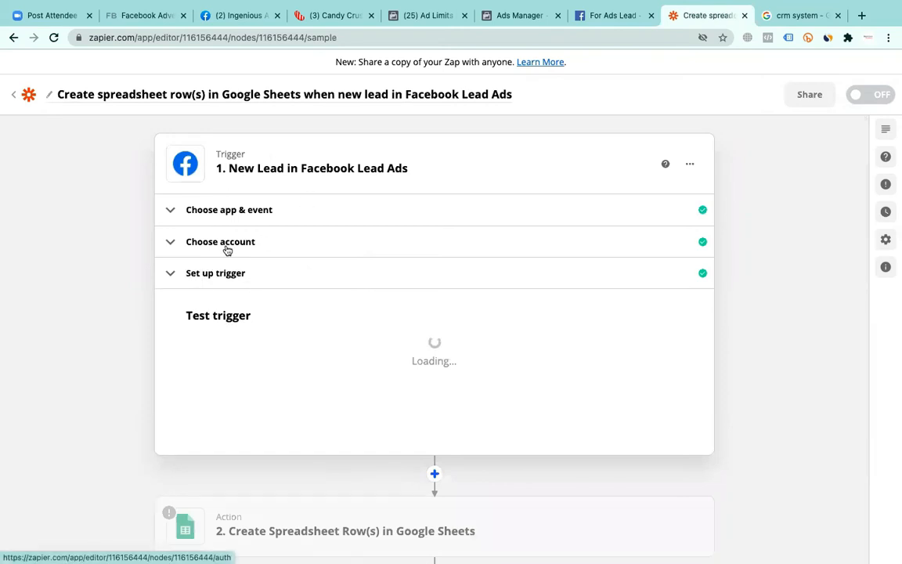
Test the New Lead trigger, review the sample lead's fields, and continue to the Google Sheets action
{"action": "scroll", "coordinate": [394, 368], "scroll_direction": "down", "scroll_amount": 3}
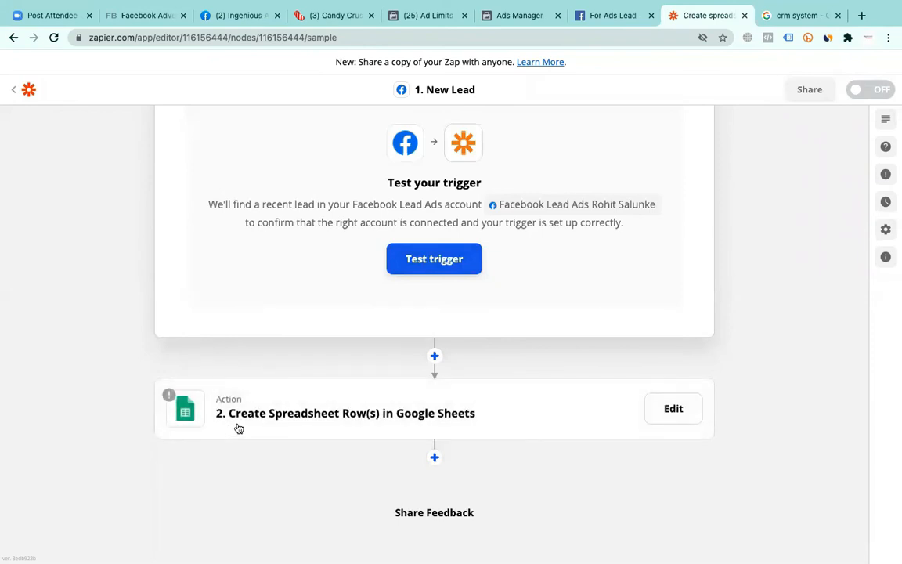
{"action": "left_click", "coordinate": [431, 259]}
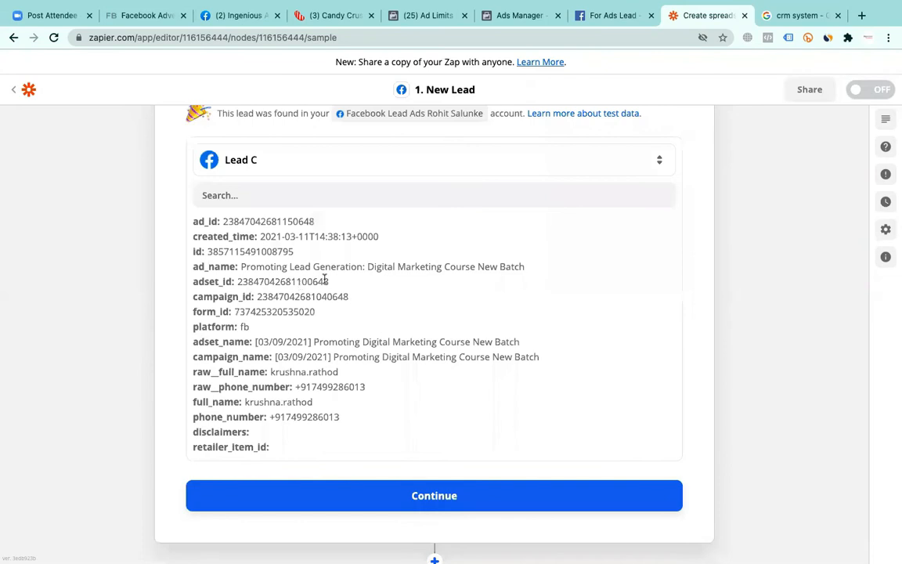
{"action": "scroll", "coordinate": [324, 280], "scroll_direction": "down", "scroll_amount": 2}
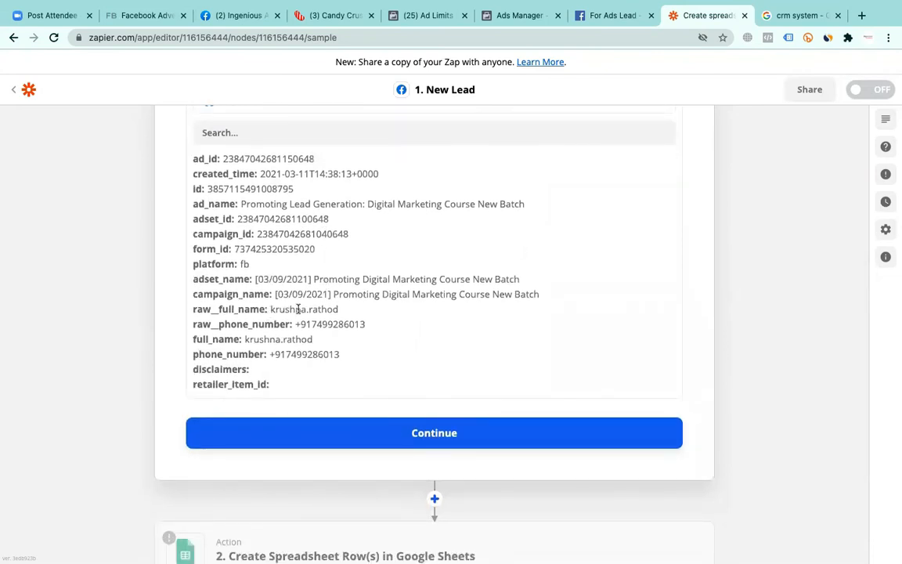
{"action": "scroll", "coordinate": [352, 322], "scroll_direction": "down", "scroll_amount": 4}
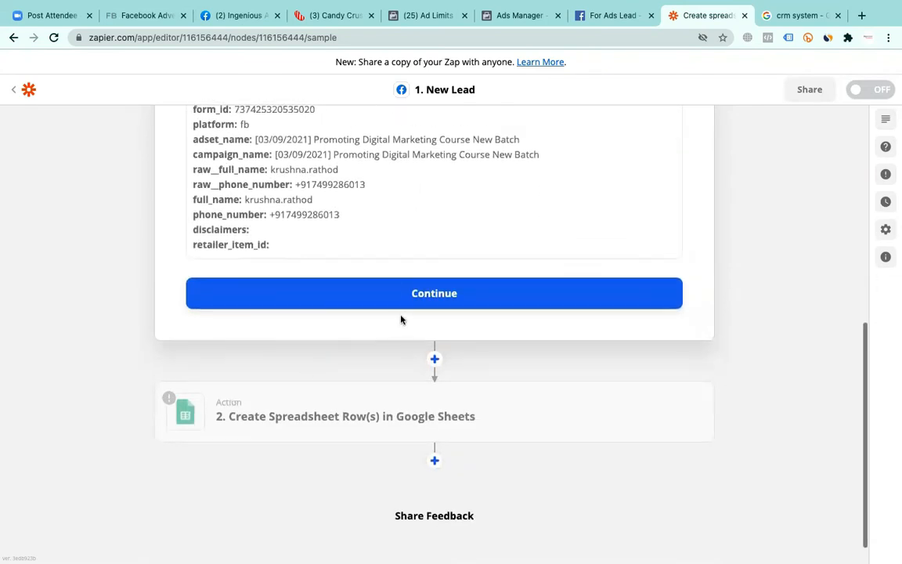
{"action": "left_click", "coordinate": [428, 297]}
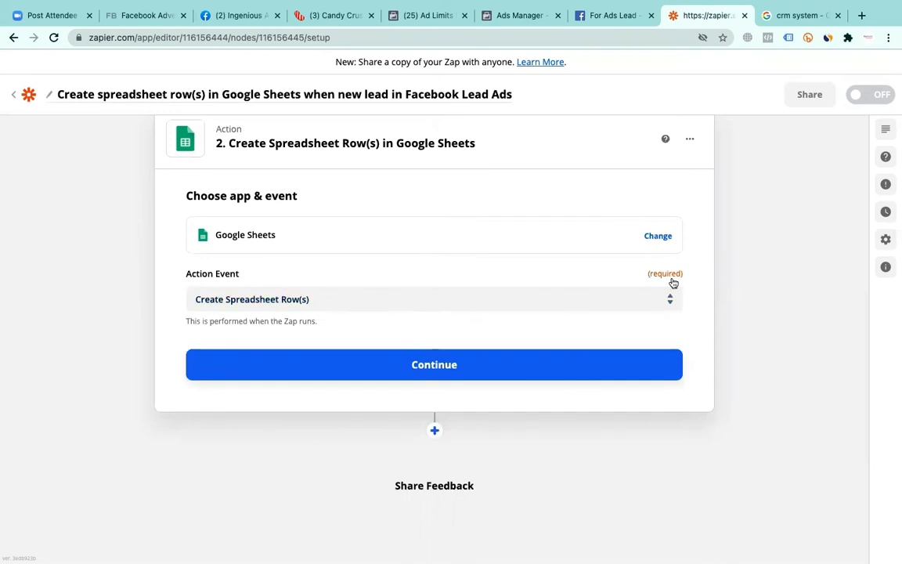
Keep Google Sheets with the Create Spreadsheet Row(s) event for the action and connect the Google Sheets account
{"action": "left_click", "coordinate": [659, 237]}
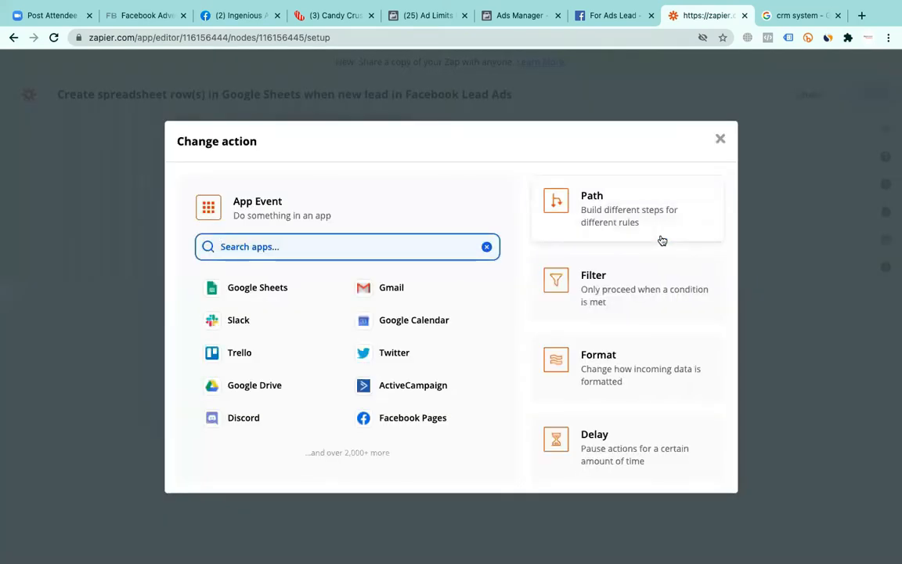
{"action": "key", "text": "Escape"}
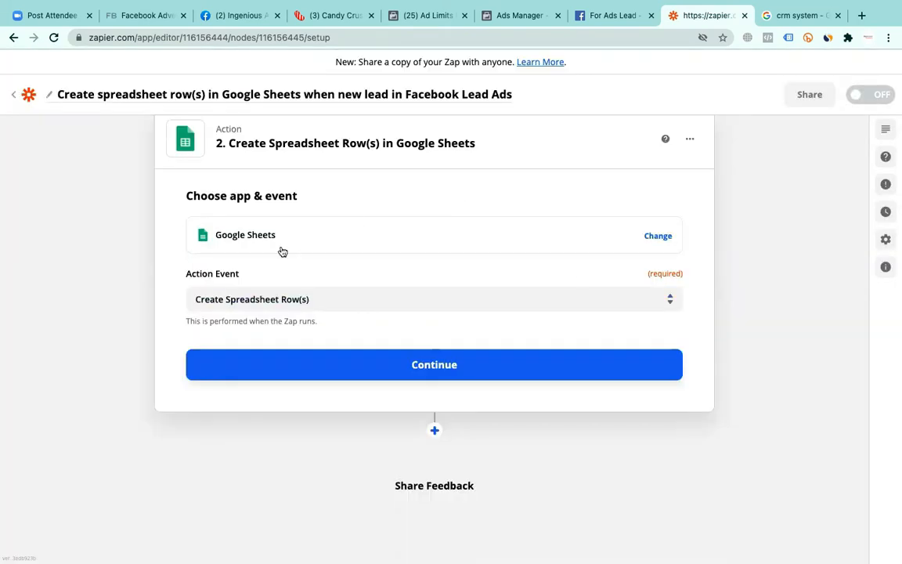
{"action": "left_click", "coordinate": [317, 297]}
{"action": "left_click", "coordinate": [317, 297]}
{"action": "left_click", "coordinate": [450, 374]}
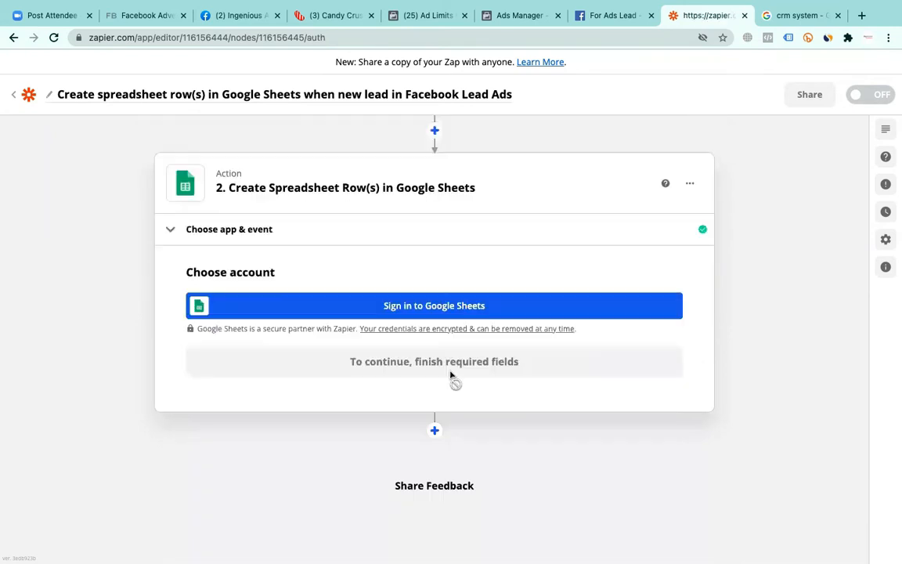
{"action": "left_click", "coordinate": [398, 306]}
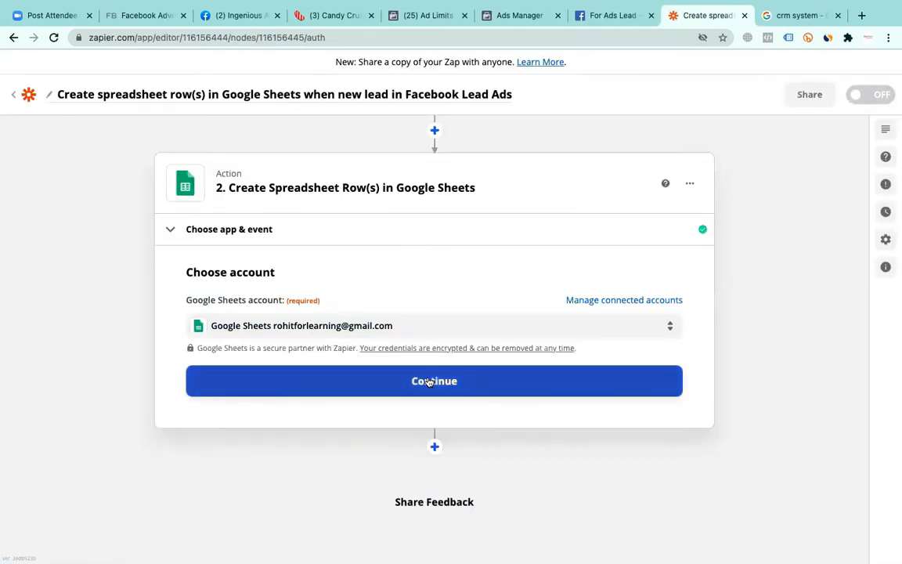
{"action": "left_click", "coordinate": [429, 382]}
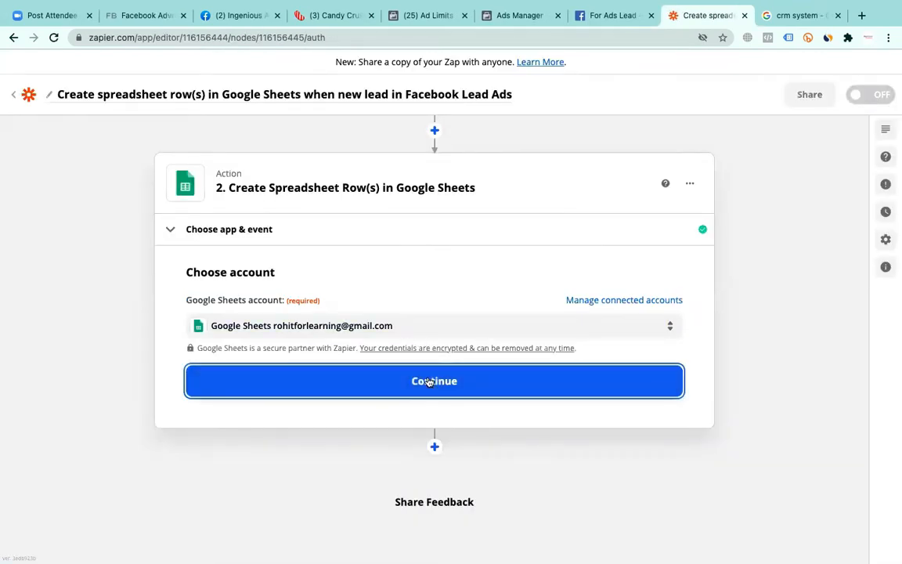
Look through the spreadsheets in My Google Drive that are available for the action
{"action": "left_click", "coordinate": [261, 401]}
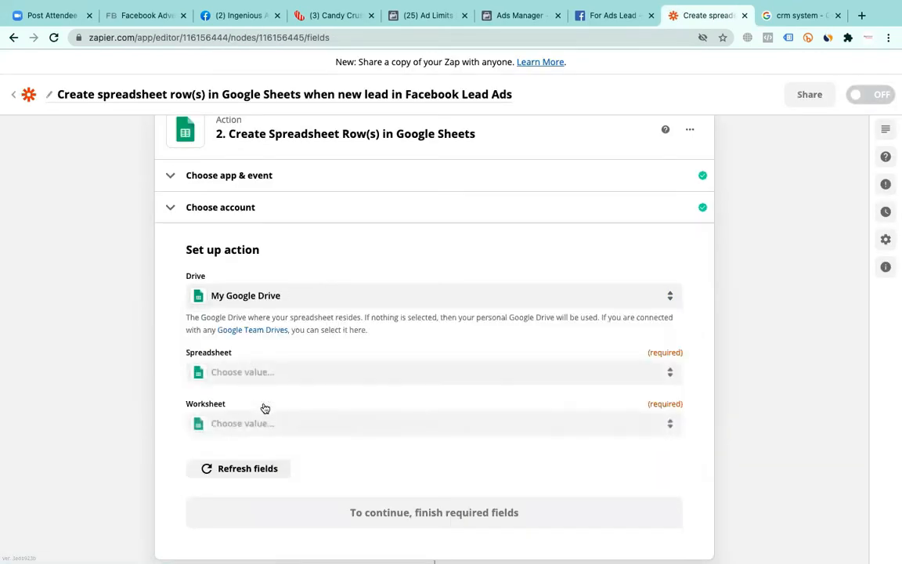
{"action": "left_click", "coordinate": [342, 376]}
{"action": "scroll", "coordinate": [417, 420], "scroll_direction": "down", "scroll_amount": 2}
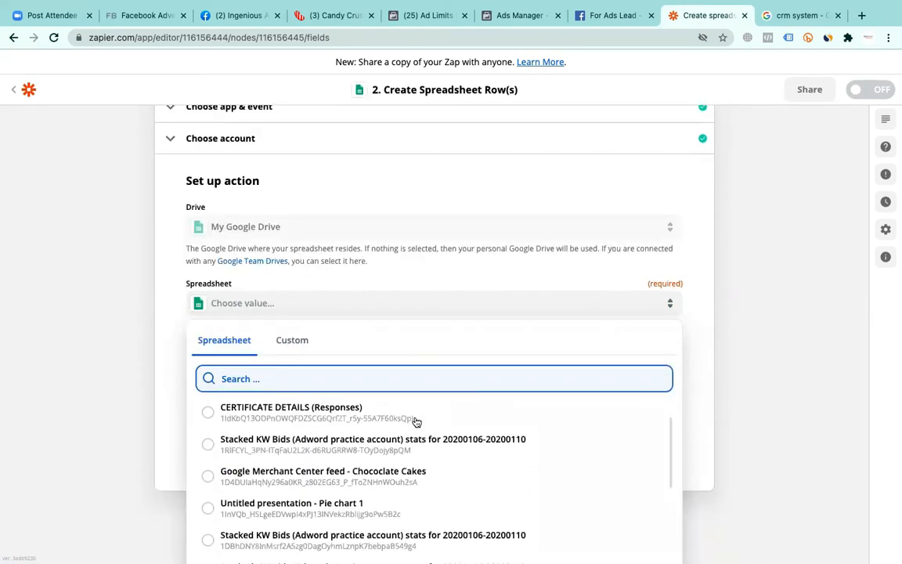
{"action": "scroll", "coordinate": [417, 423], "scroll_direction": "down", "scroll_amount": 5}
{"action": "scroll", "coordinate": [415, 421], "scroll_direction": "up", "scroll_amount": 10}
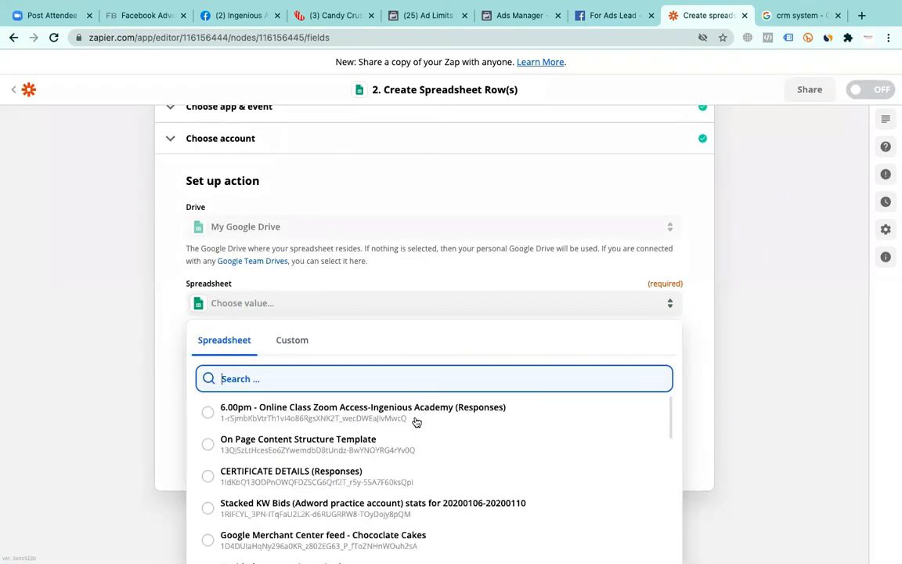
Create a blank spreadsheet in Google Sheets and name it "facebook Lead Ads - March 2021"
{"action": "mouse_move", "coordinate": [869, 13]}
{"action": "left_click", "coordinate": [861, 48]}
{"action": "type", "text": "g"}
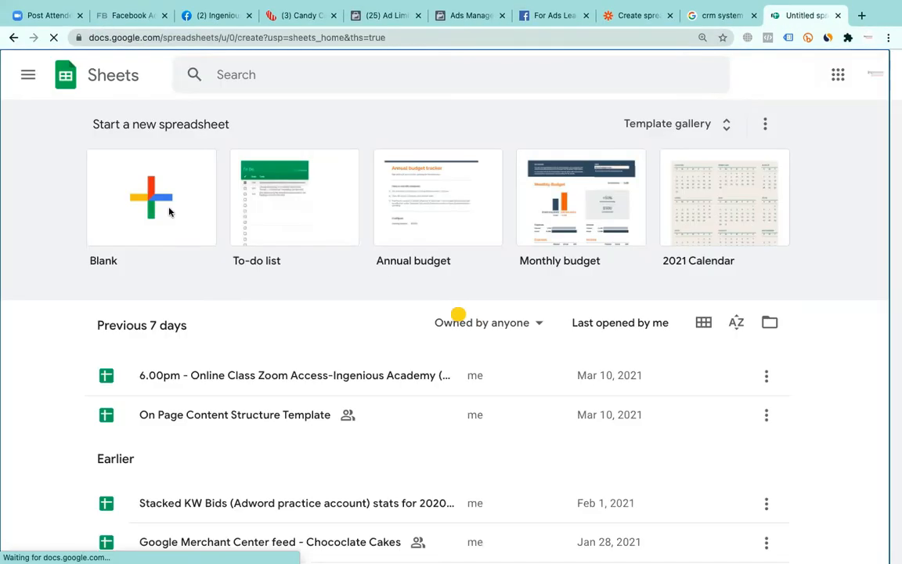
{"action": "left_click", "coordinate": [169, 209]}
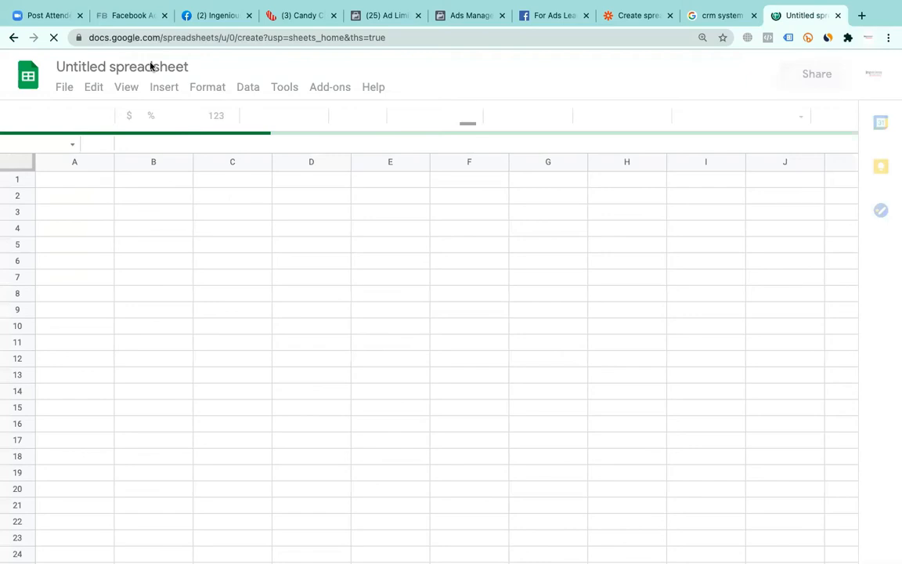
{"action": "left_click", "coordinate": [151, 67]}
{"action": "type", "text": "facebook Lead Ads"}
{"action": "type", "text": " -"}
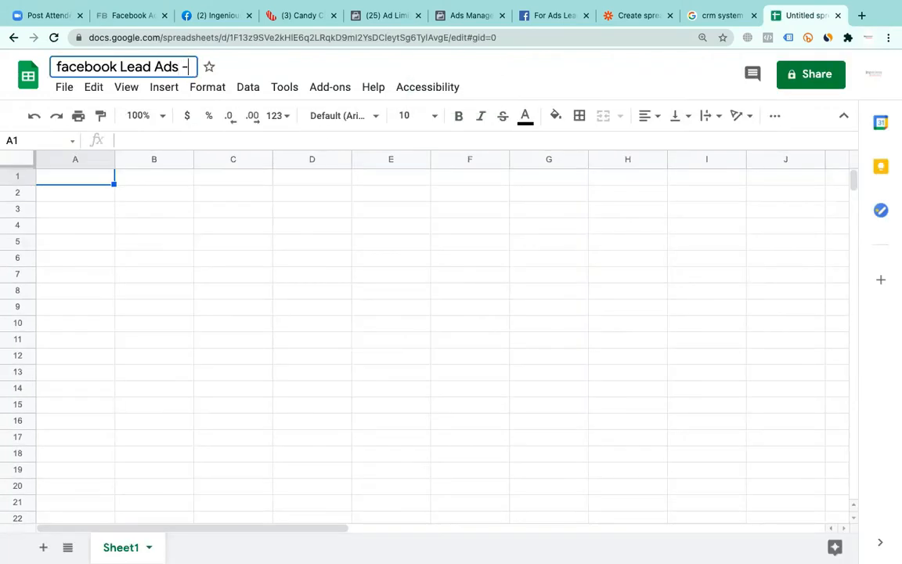
{"action": "type", "text": " March 2021"}
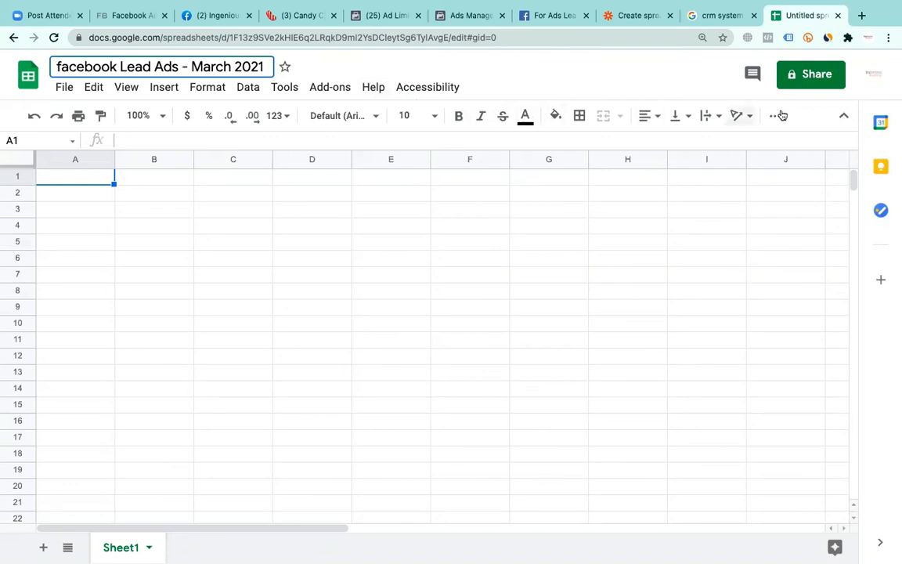
{"action": "key", "text": "Return"}
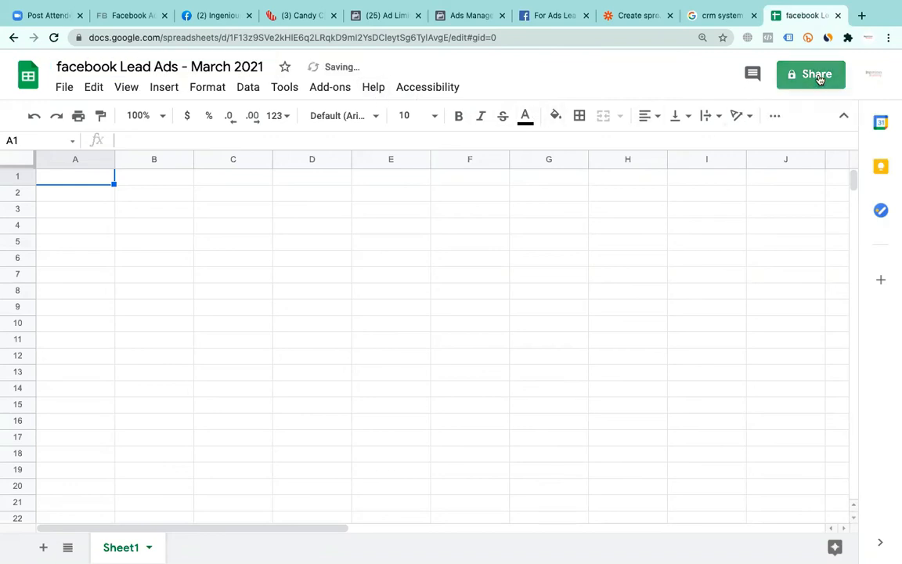
{"action": "left_click", "coordinate": [816, 75]}
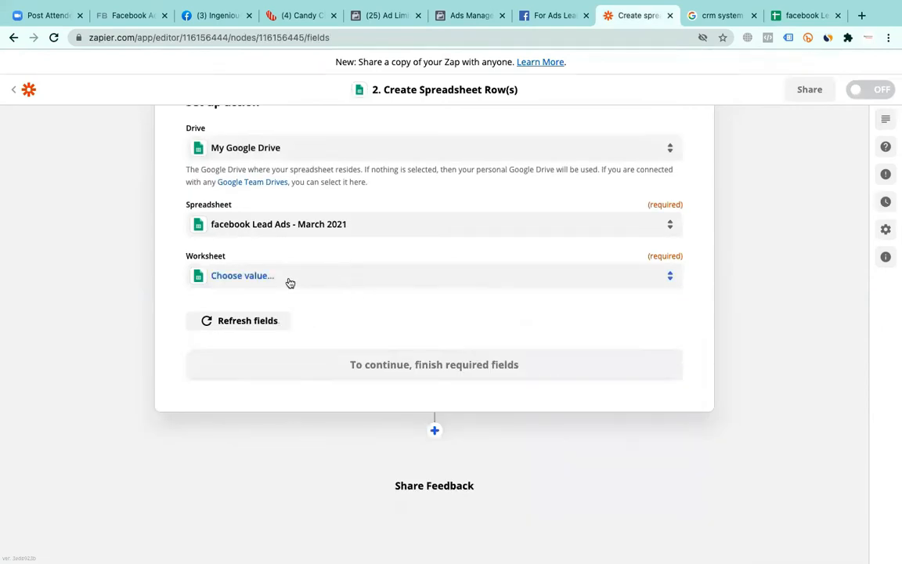
Check the blank "facebook Lead Ads - March 2021" spreadsheet and select Sheet1 as the worksheet of the Zapier action
{"action": "left_click", "coordinate": [288, 280]}
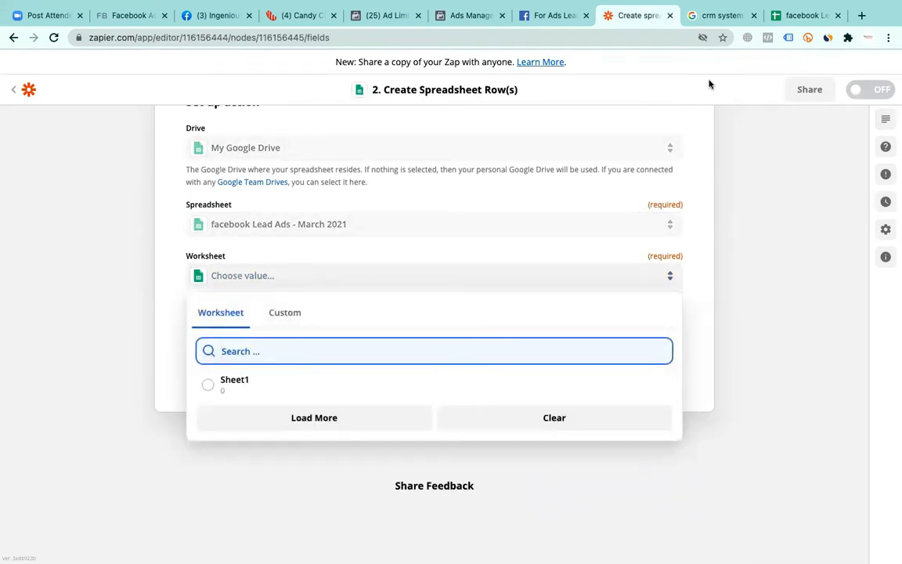
{"action": "left_click", "coordinate": [801, 15]}
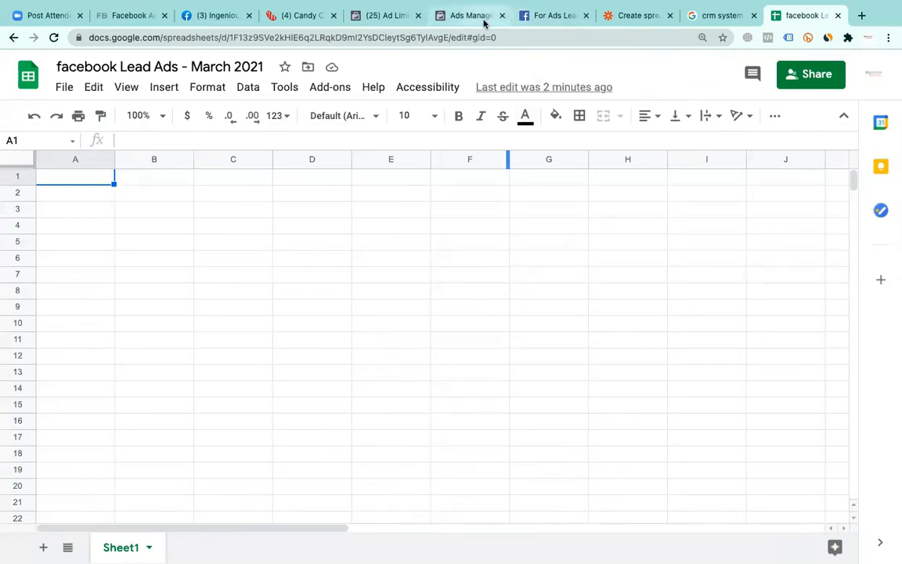
{"action": "left_click", "coordinate": [548, 16]}
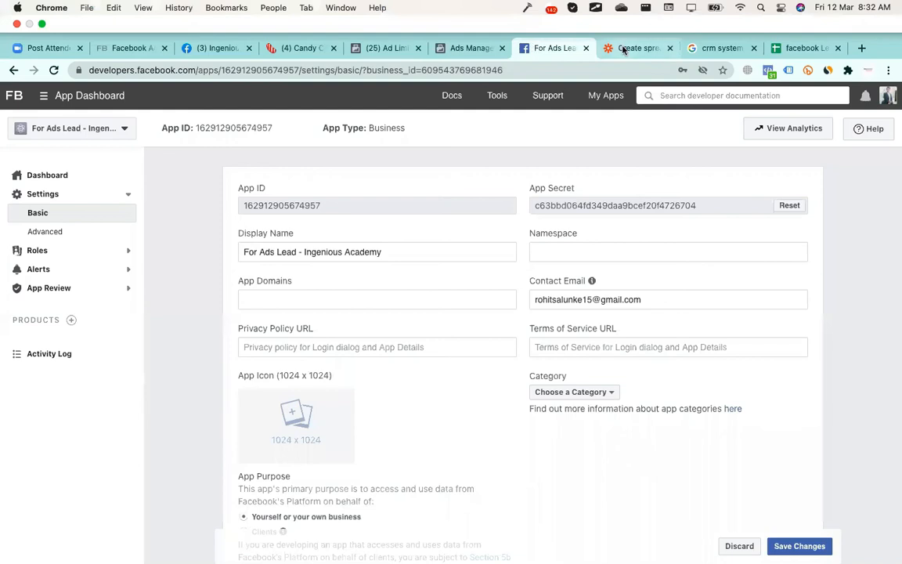
{"action": "left_click", "coordinate": [635, 16]}
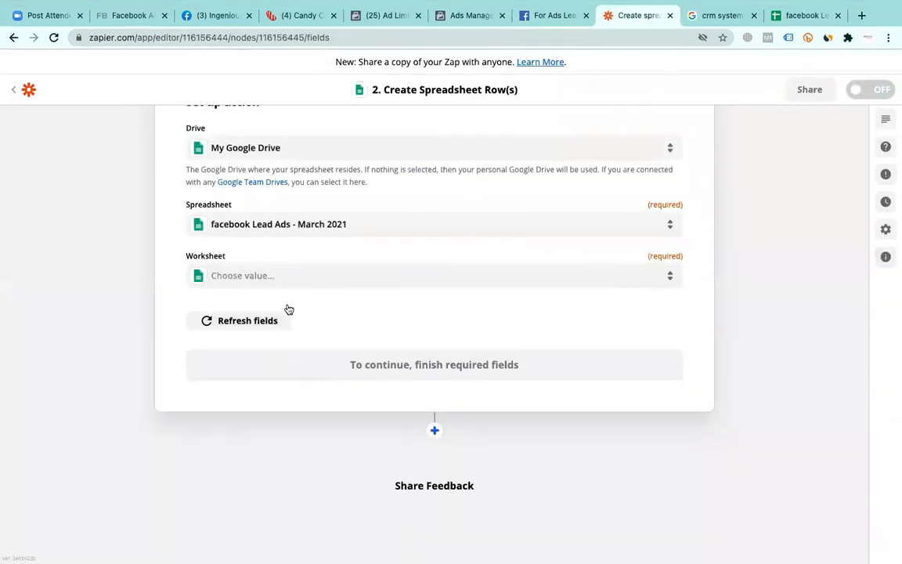
{"action": "left_click", "coordinate": [293, 277]}
{"action": "left_click", "coordinate": [234, 382]}
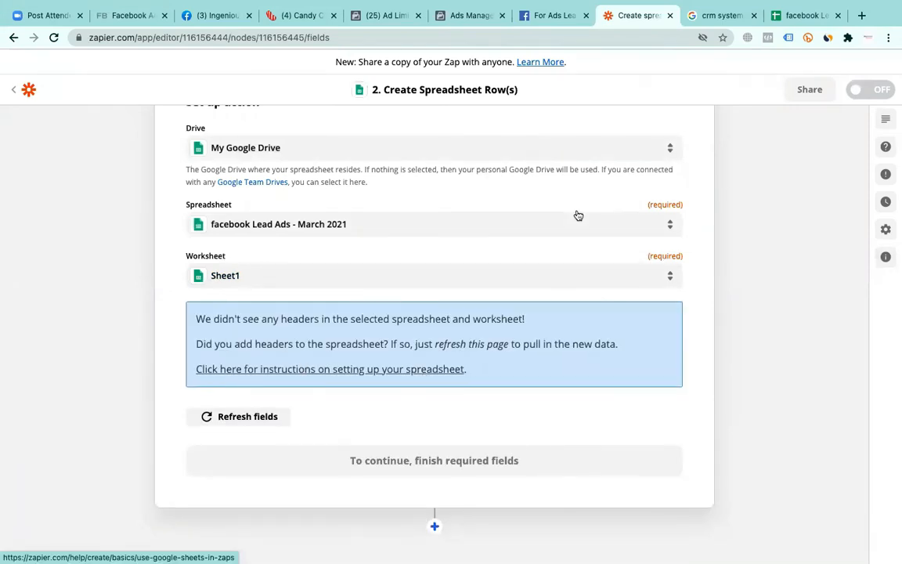
In Ads Manager, download the last 7 days' on-Facebook leads of the Promoting Lead Generation ad as XLS and open the file in Excel
{"action": "left_click", "coordinate": [548, 15]}
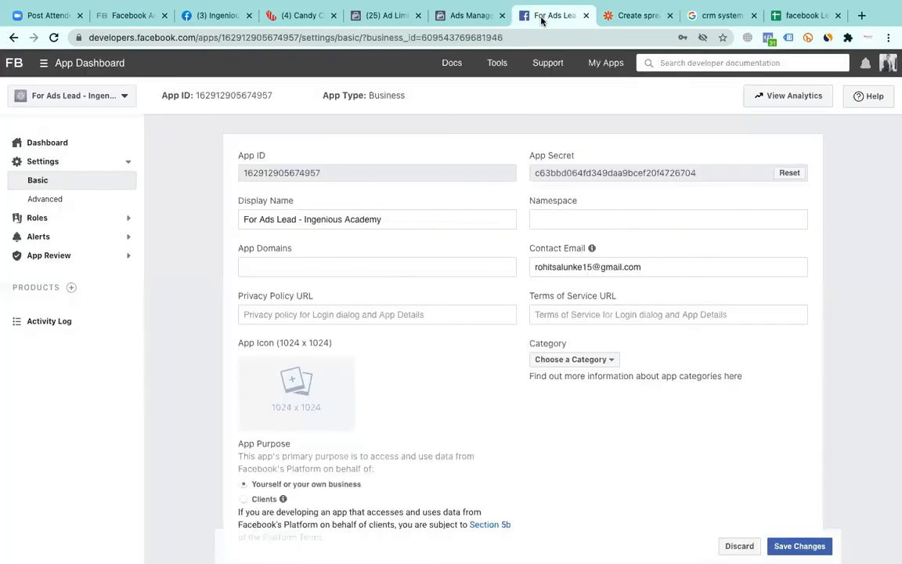
{"action": "left_click", "coordinate": [462, 16]}
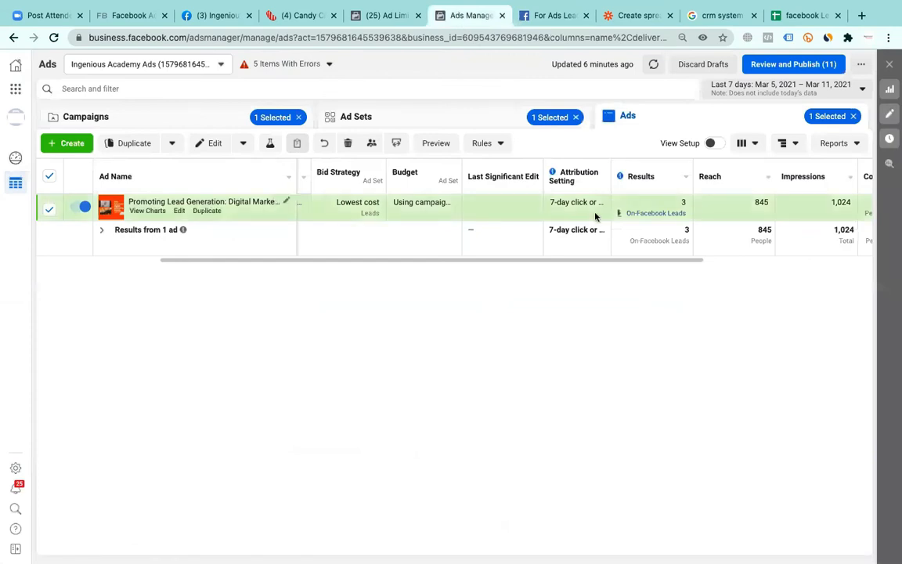
{"action": "left_click", "coordinate": [648, 213]}
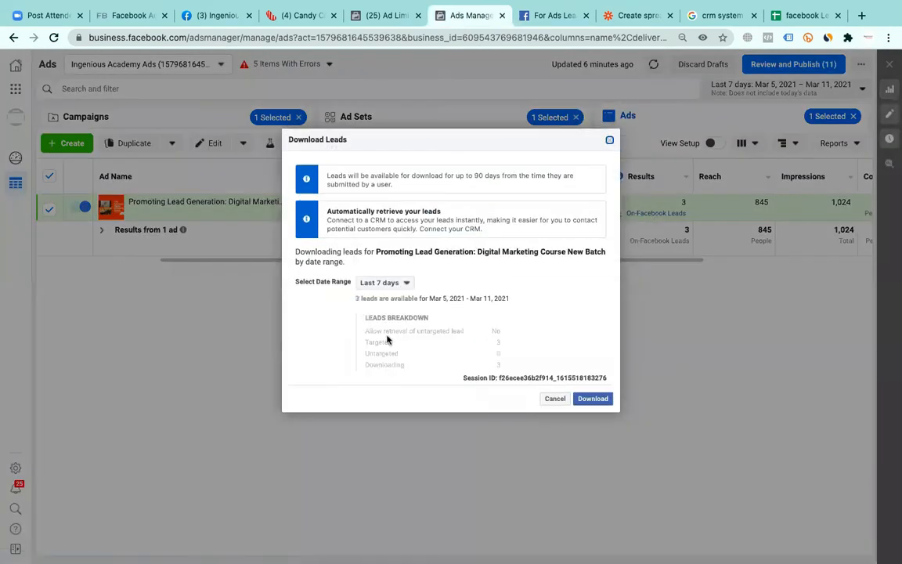
{"action": "left_click", "coordinate": [592, 400]}
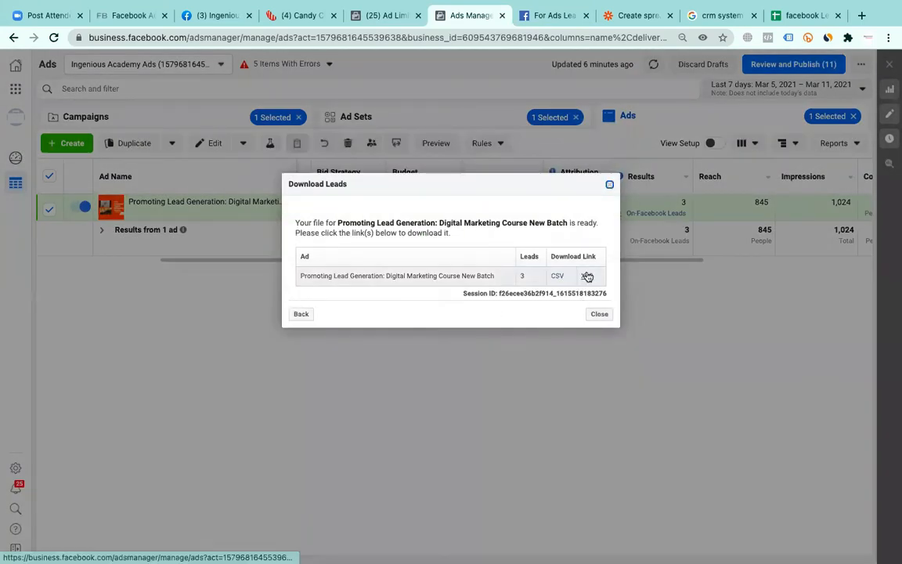
{"action": "left_click", "coordinate": [586, 277]}
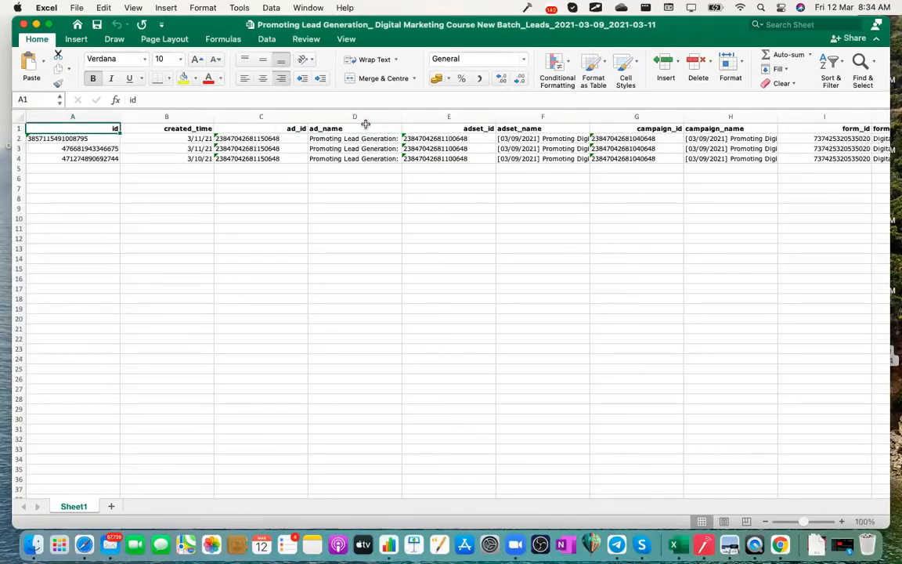
Copy the header row of the downloaded leads file into row 1 of the "facebook Lead Ads - March 2021" Google Sheets spreadsheet
{"action": "key", "text": "super+shift+Right"}
{"action": "key", "text": "super+c"}
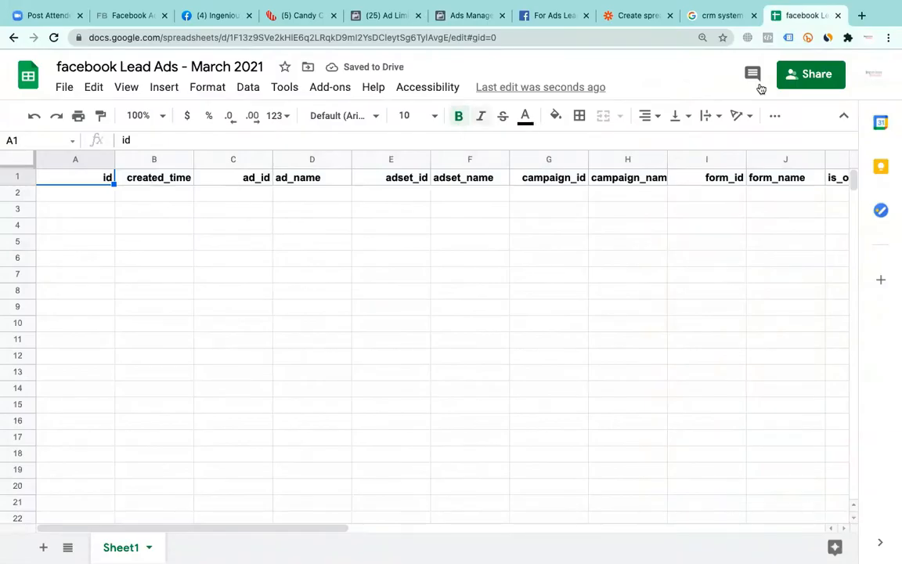
{"action": "left_click", "coordinate": [493, 22]}
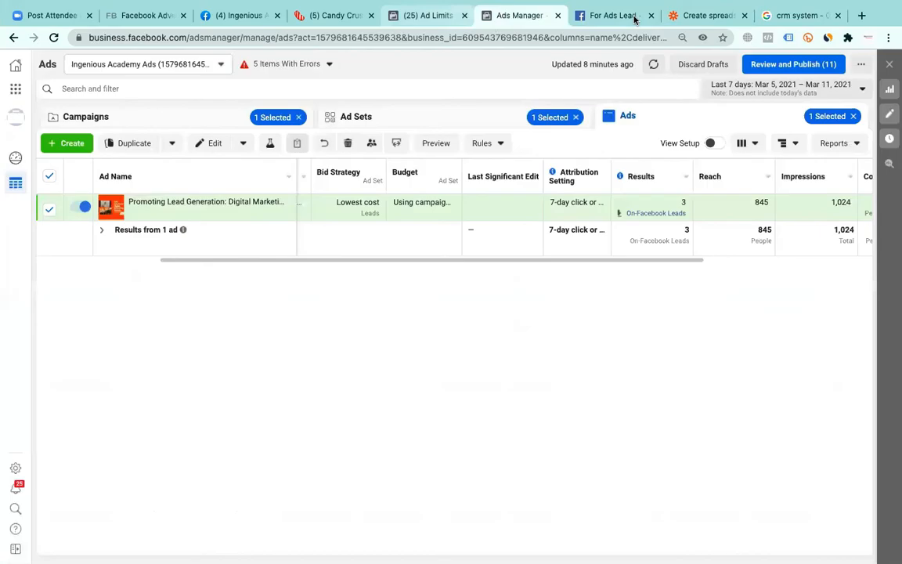
In the Zapier action's rows, map Id to the lead's ID and Created_time to the lead's Created Time
{"action": "left_click", "coordinate": [703, 15]}
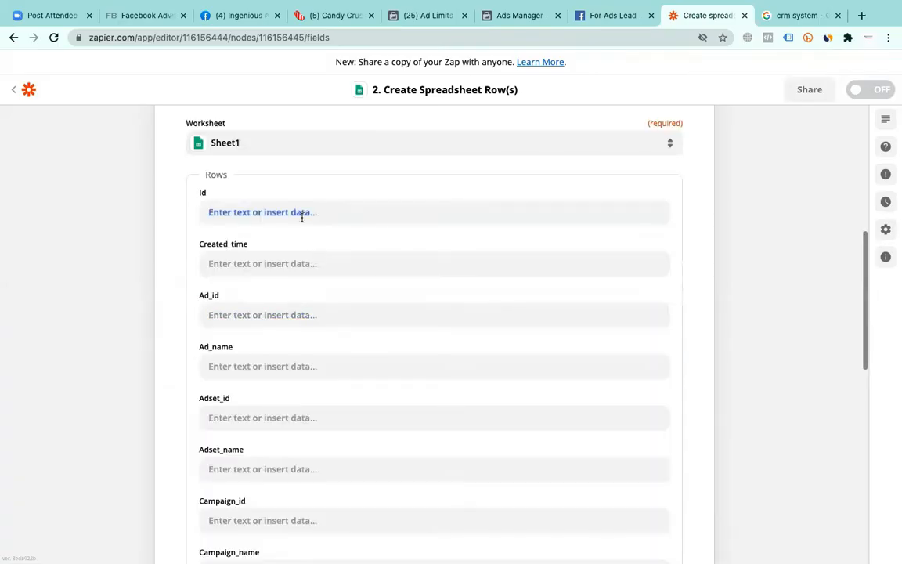
{"action": "left_click", "coordinate": [320, 213]}
{"action": "left_click", "coordinate": [275, 371]}
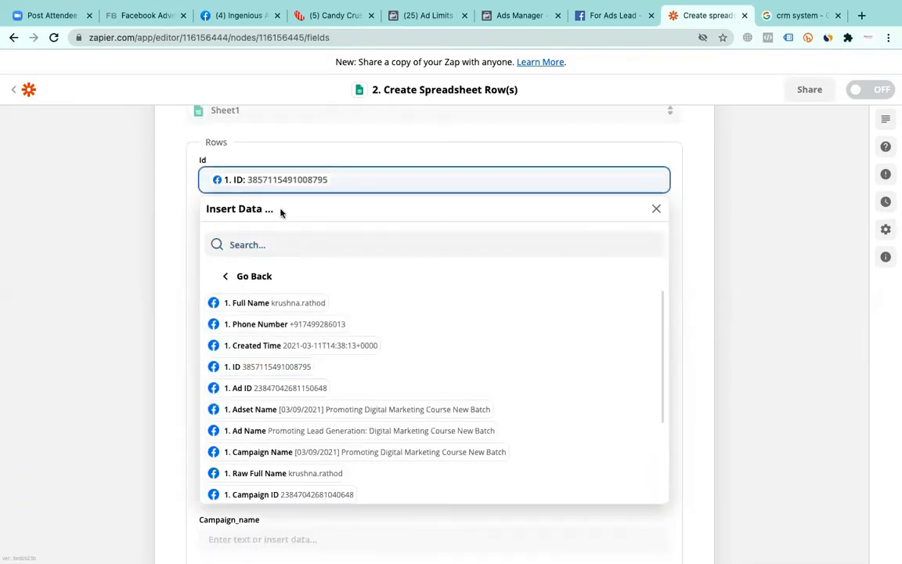
{"action": "left_click", "coordinate": [180, 259]}
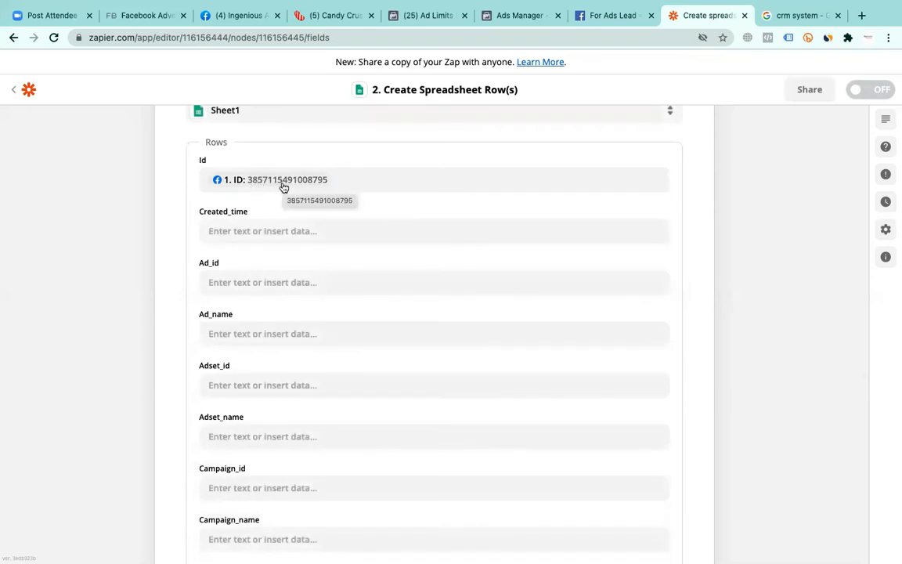
{"action": "left_click", "coordinate": [291, 231]}
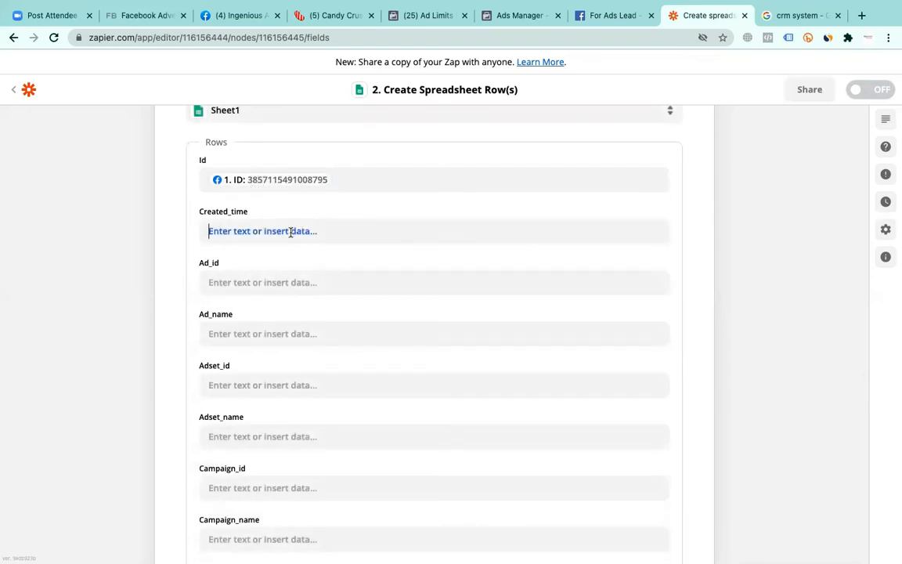
{"action": "left_click", "coordinate": [252, 423]}
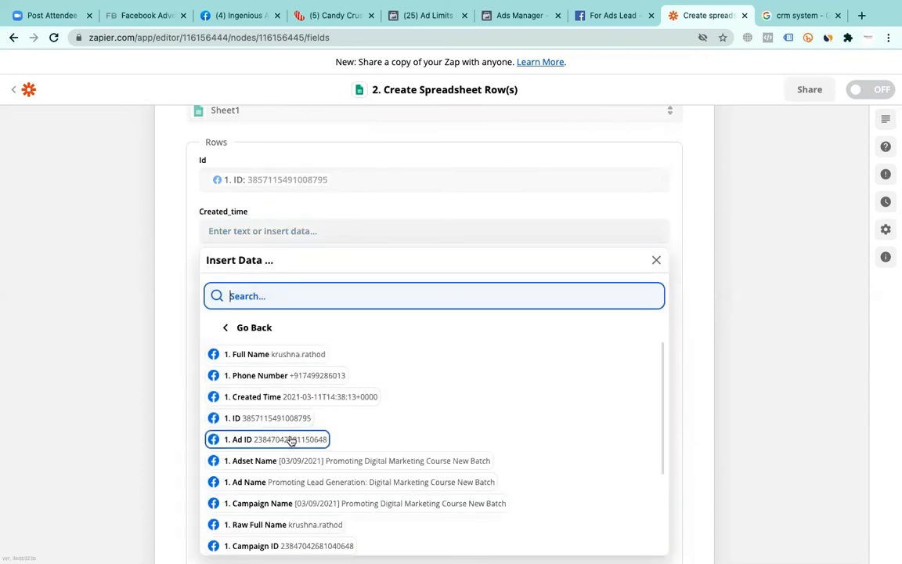
{"action": "left_click", "coordinate": [288, 396]}
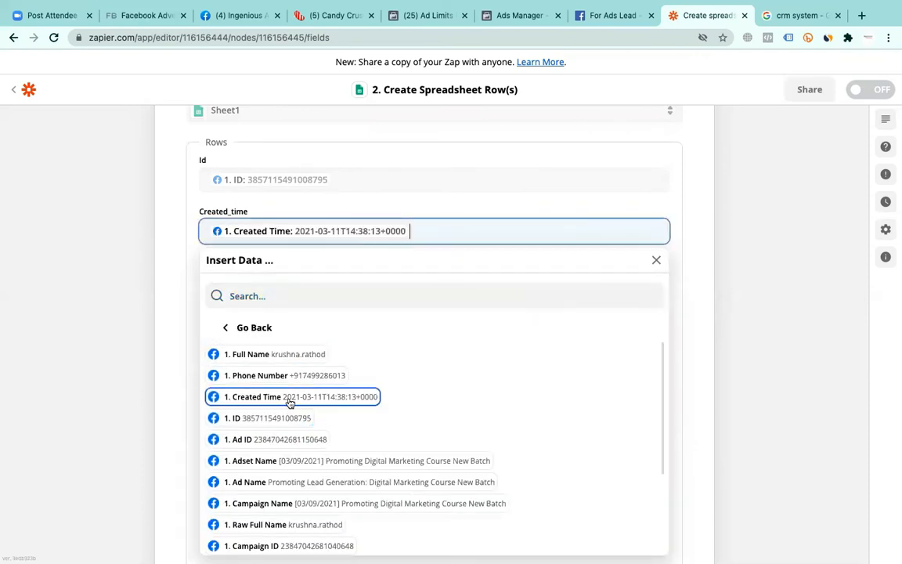
{"action": "left_click", "coordinate": [183, 292]}
Map the Ad_id column to the lead's Ad ID
{"action": "left_click", "coordinate": [251, 287]}
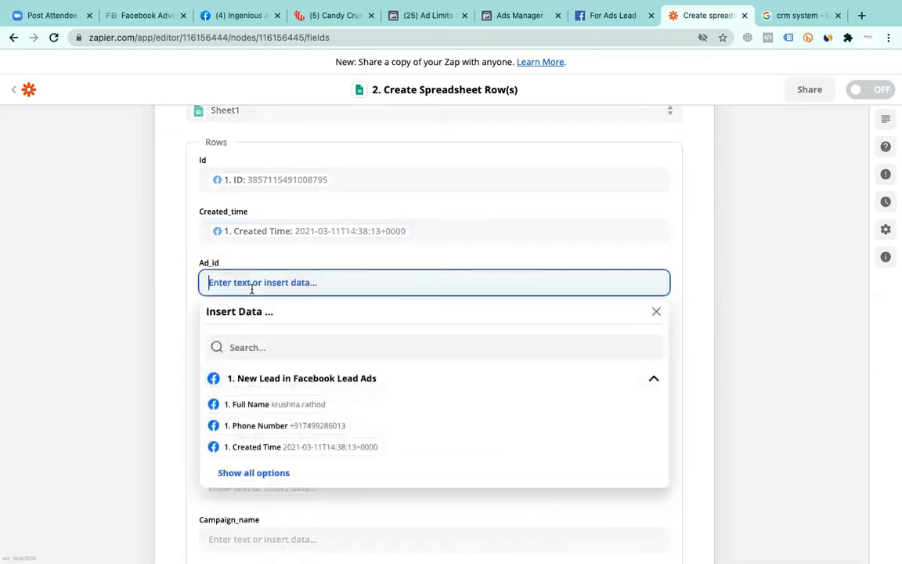
{"action": "left_click", "coordinate": [256, 473]}
{"action": "scroll", "coordinate": [282, 439], "scroll_direction": "down", "scroll_amount": 2}
{"action": "left_click", "coordinate": [273, 443]}
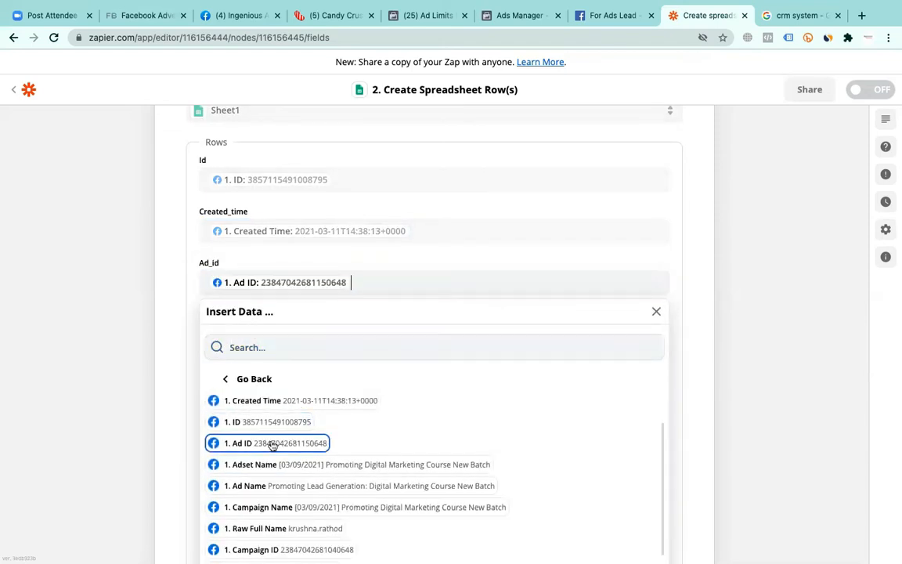
{"action": "left_click", "coordinate": [179, 424]}
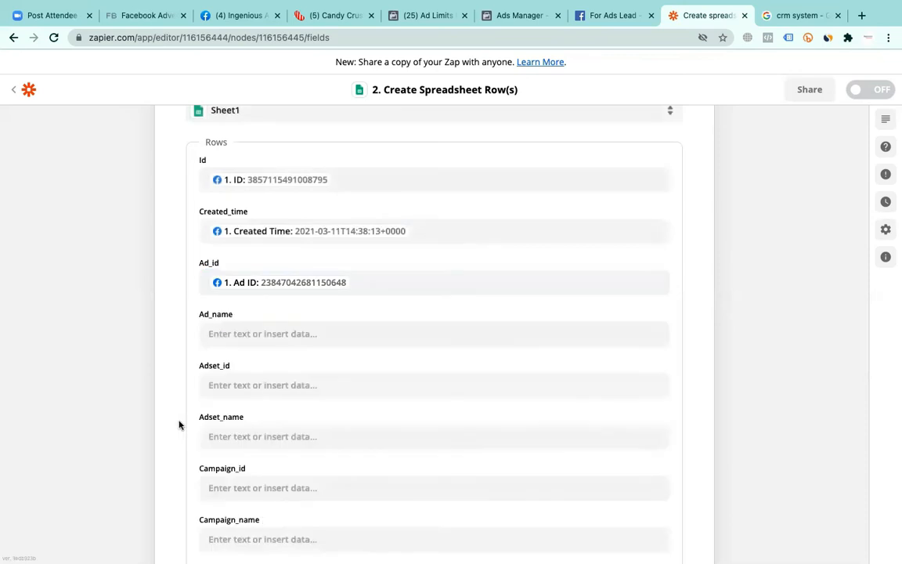
Map the Ad_name, Adset_id and Adset_name columns to the lead's Adset Name
{"action": "left_click", "coordinate": [273, 335]}
{"action": "left_click", "coordinate": [263, 526]}
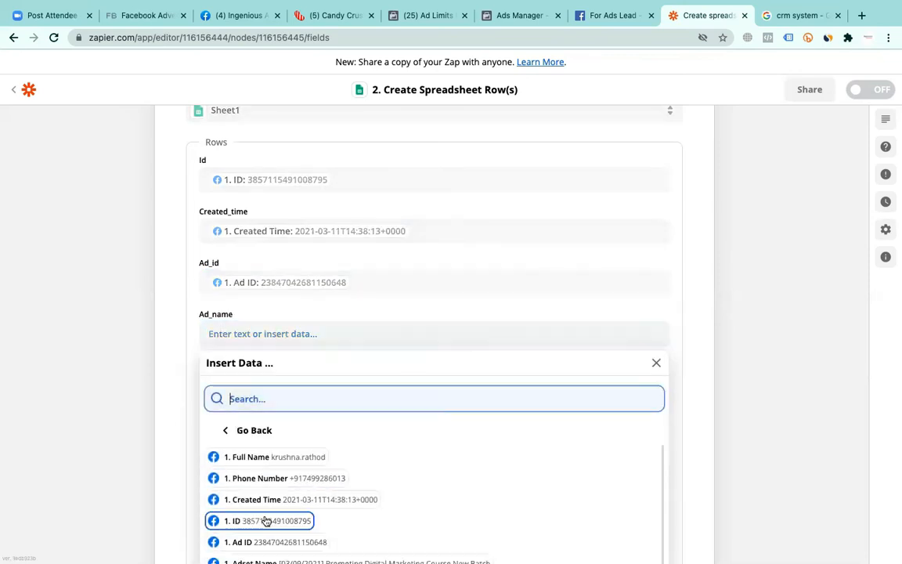
{"action": "scroll", "coordinate": [393, 434], "scroll_direction": "down", "scroll_amount": 2}
{"action": "left_click", "coordinate": [327, 476]}
{"action": "left_click", "coordinate": [257, 291]}
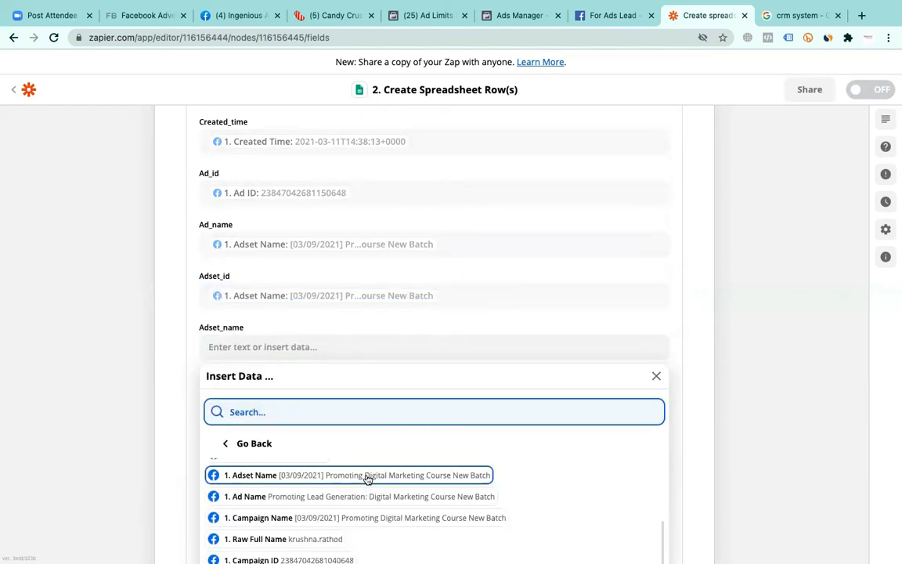
{"action": "left_click", "coordinate": [366, 478]}
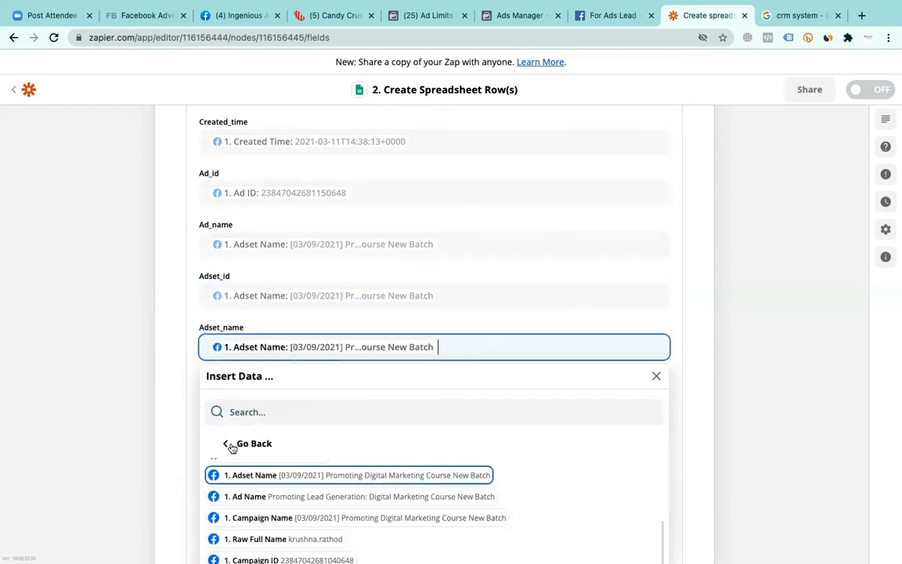
{"action": "left_click", "coordinate": [186, 406]}
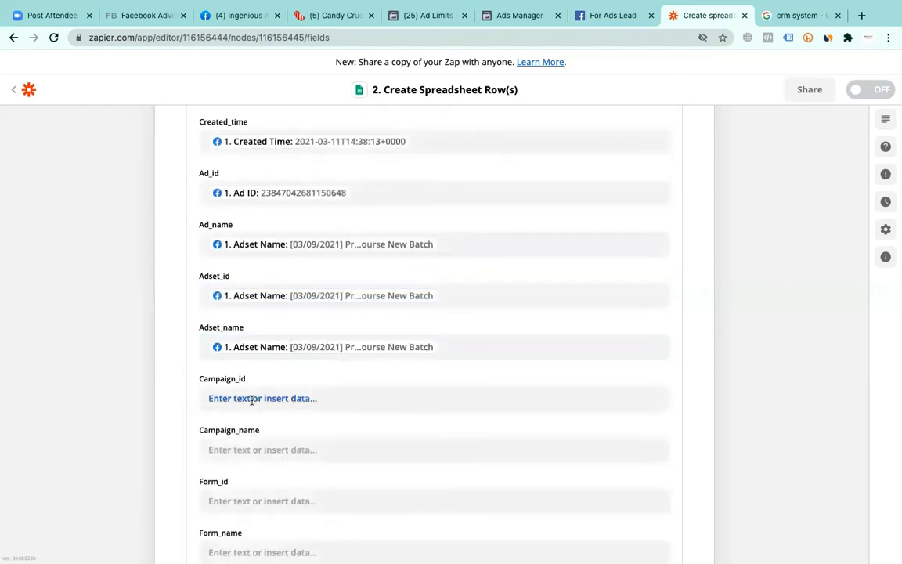
Map the Campaign_id column to the lead's Campaign ID
{"action": "left_click", "coordinate": [251, 398]}
{"action": "scroll", "coordinate": [258, 493], "scroll_direction": "down", "scroll_amount": 3}
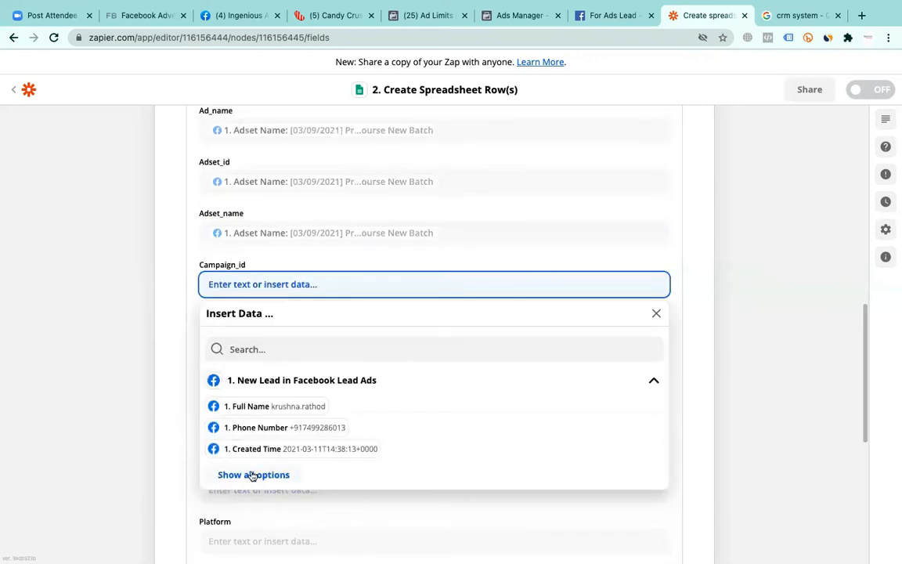
{"action": "left_click", "coordinate": [251, 475]}
{"action": "scroll", "coordinate": [313, 462], "scroll_direction": "down", "scroll_amount": 2}
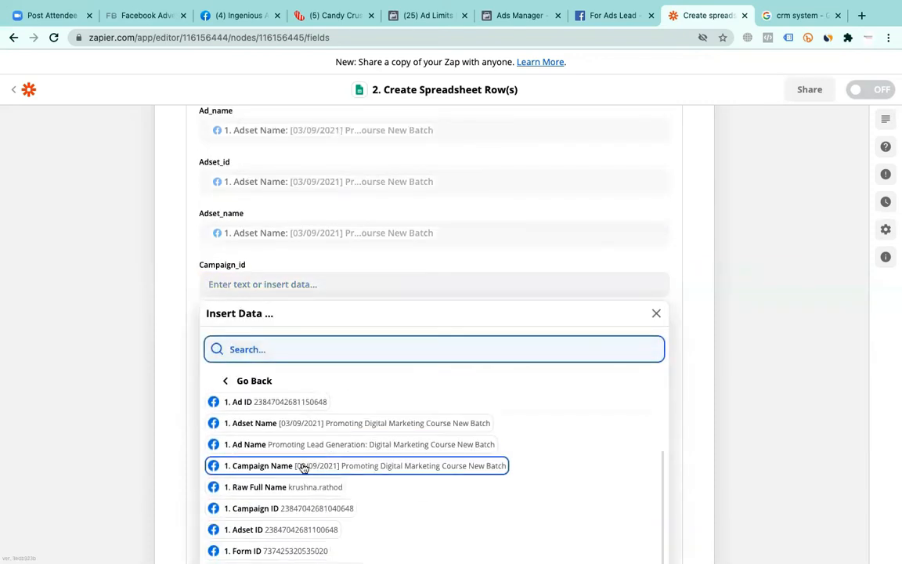
{"action": "left_click", "coordinate": [322, 509]}
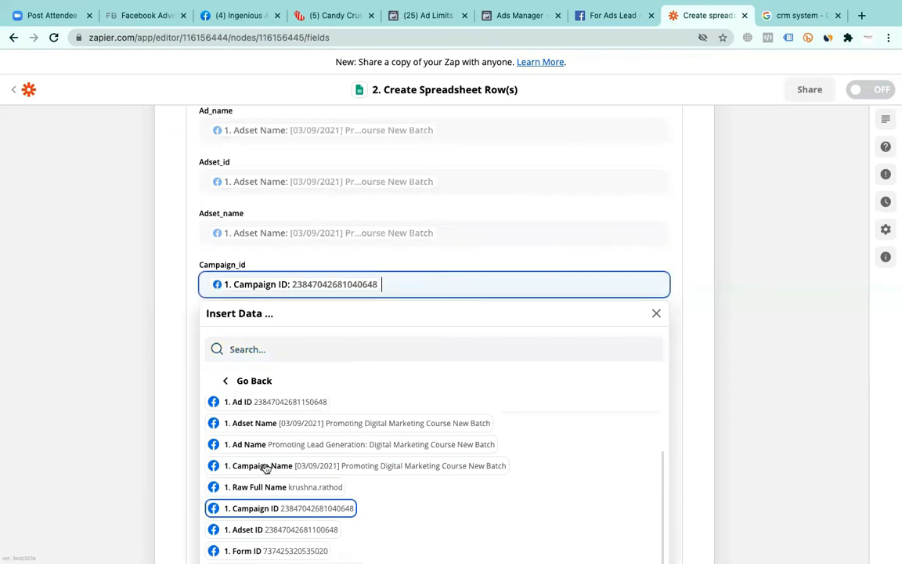
Map the Campaign_name column to the lead's Campaign Name
{"action": "left_click", "coordinate": [314, 336]}
{"action": "left_click", "coordinate": [258, 527]}
{"action": "scroll", "coordinate": [366, 492], "scroll_direction": "down", "scroll_amount": 2}
{"action": "scroll", "coordinate": [365, 491], "scroll_direction": "down", "scroll_amount": 1}
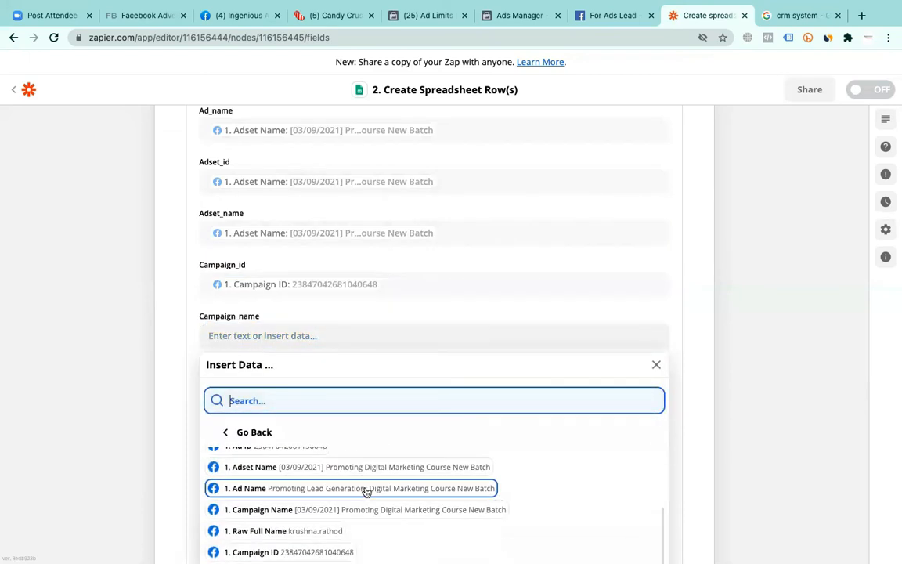
{"action": "left_click", "coordinate": [400, 510]}
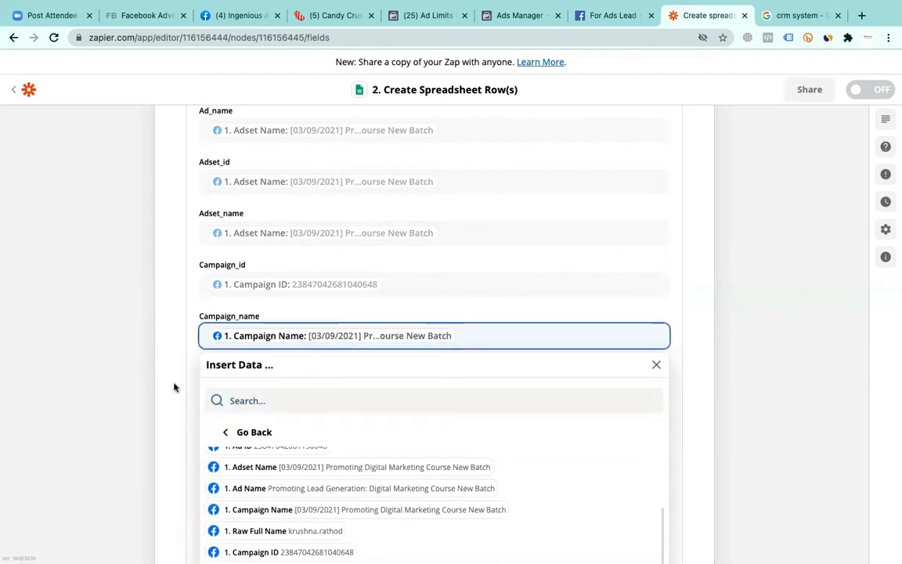
{"action": "left_click", "coordinate": [180, 398]}
Map the Form_id column to the lead's Form ID
{"action": "scroll", "coordinate": [180, 399], "scroll_direction": "down", "scroll_amount": 2}
{"action": "scroll", "coordinate": [180, 399], "scroll_direction": "down", "scroll_amount": 6}
{"action": "left_click", "coordinate": [205, 338]}
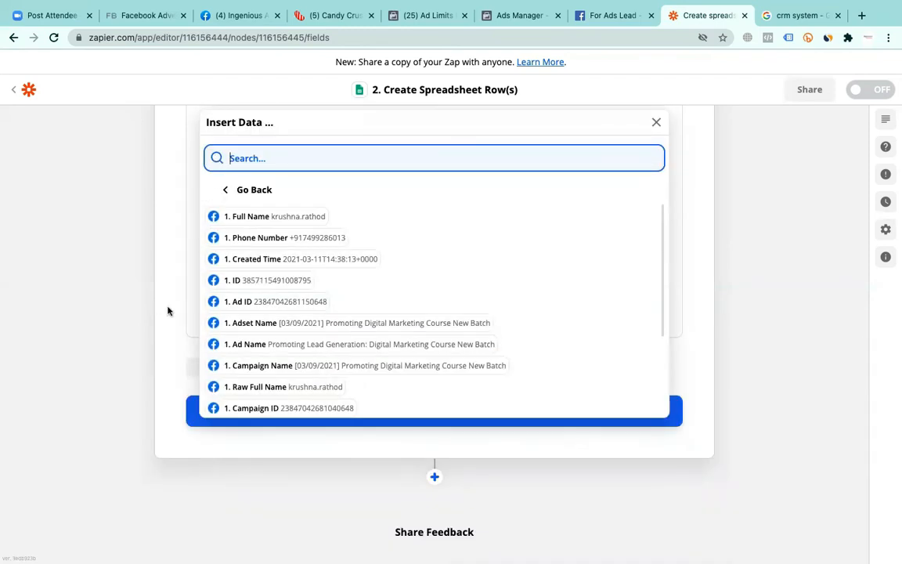
{"action": "left_click", "coordinate": [172, 310]}
{"action": "scroll", "coordinate": [288, 213], "scroll_direction": "up", "scroll_amount": 3}
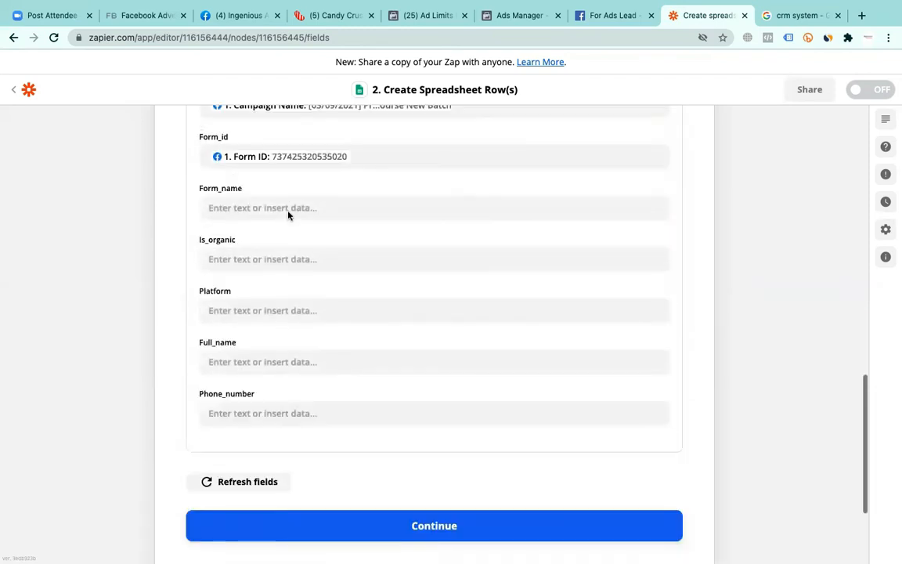
Leave Form_name, Is_organic and Platform empty and map the Full_name column to the lead's Full Name
{"action": "scroll", "coordinate": [287, 265], "scroll_direction": "down", "scroll_amount": 2}
{"action": "left_click", "coordinate": [270, 274]}
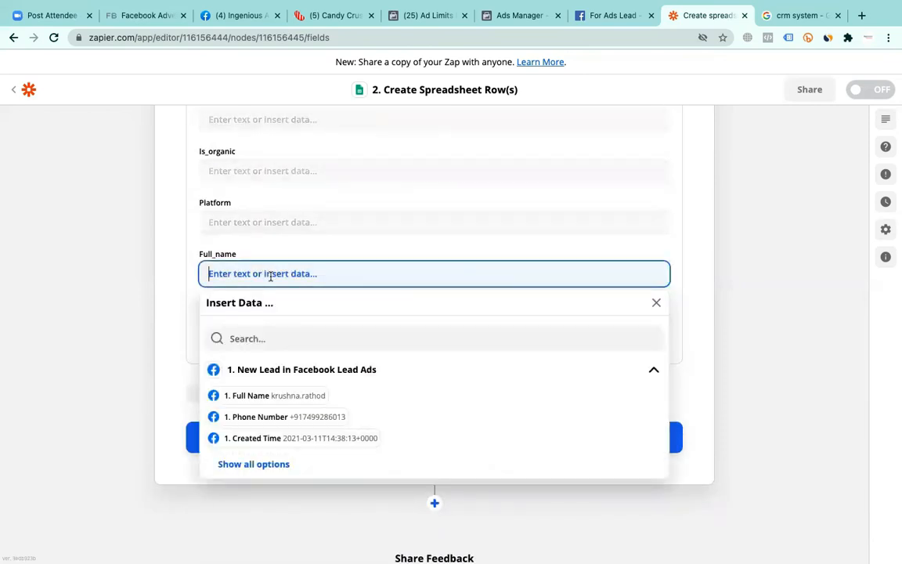
{"action": "left_click", "coordinate": [292, 397]}
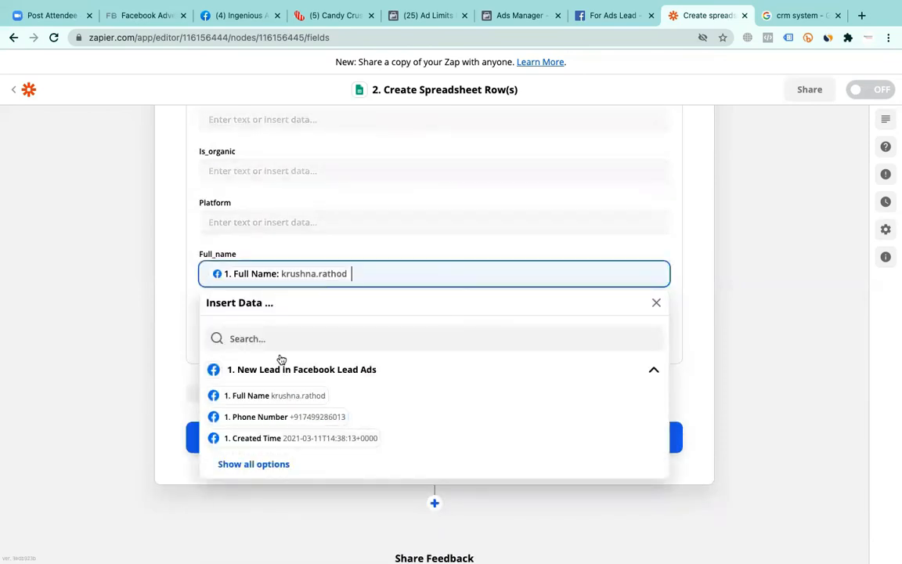
{"action": "left_click", "coordinate": [189, 336]}
Map the Phone_number column to the lead's Phone Number and test the Google Sheets action with the sample lead
{"action": "left_click", "coordinate": [247, 323]}
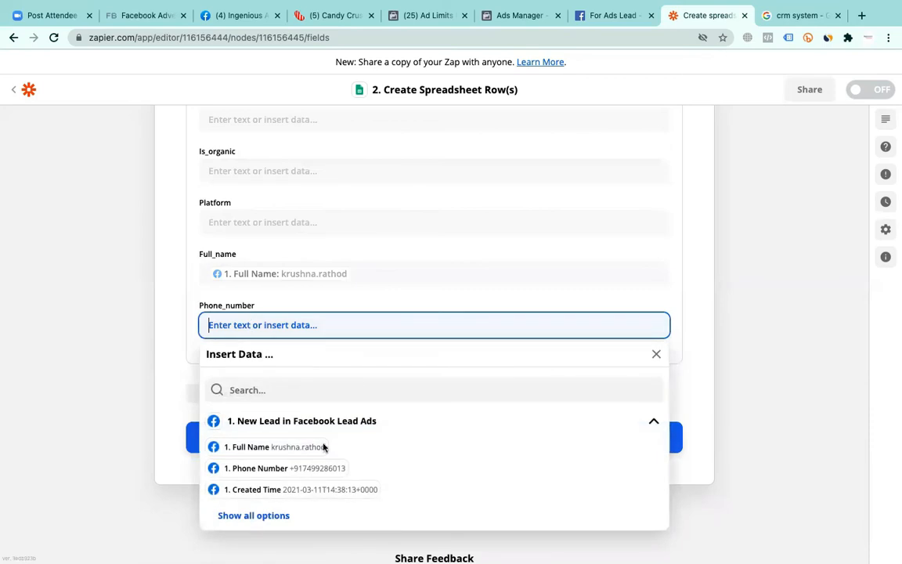
{"action": "left_click", "coordinate": [287, 470]}
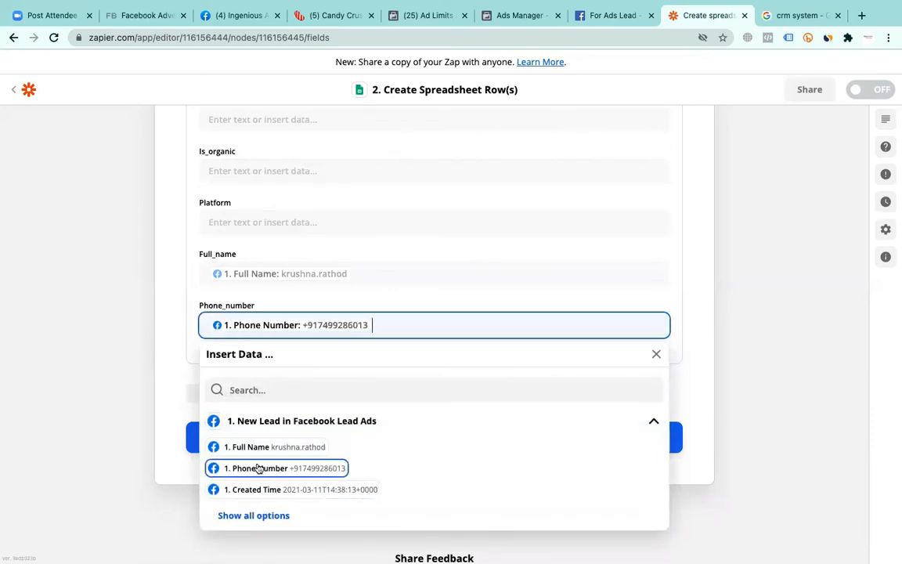
{"action": "left_click", "coordinate": [174, 393]}
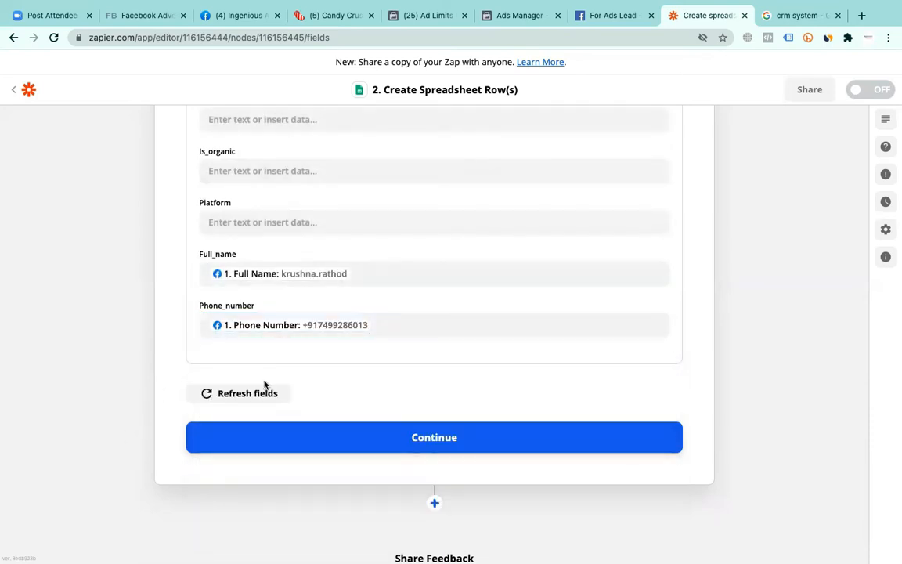
{"action": "left_click", "coordinate": [422, 440]}
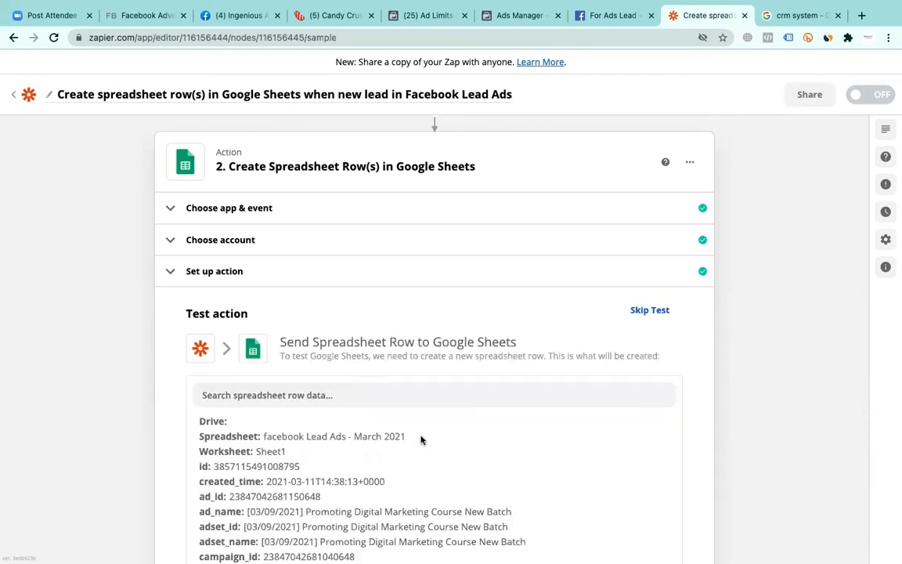
{"action": "scroll", "coordinate": [430, 397], "scroll_direction": "down", "scroll_amount": 5}
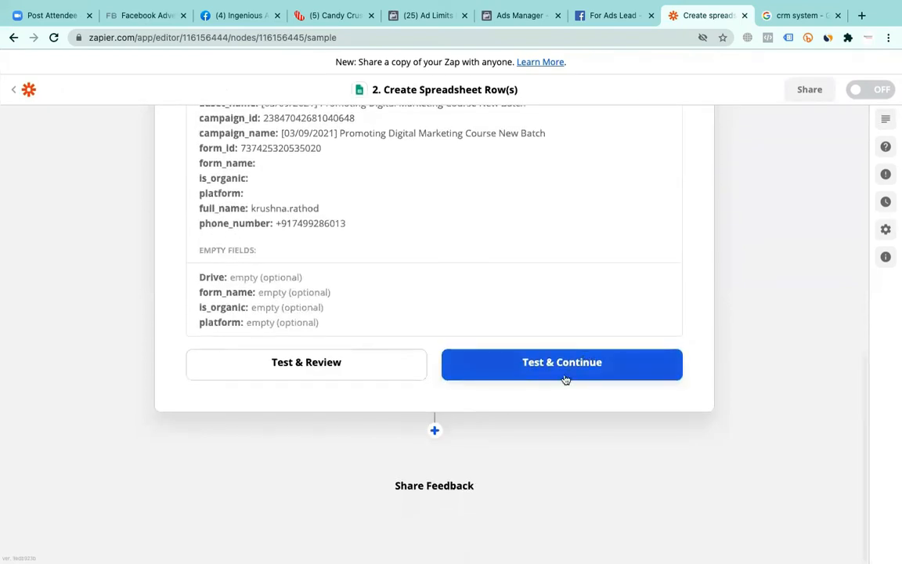
{"action": "left_click", "coordinate": [564, 372]}
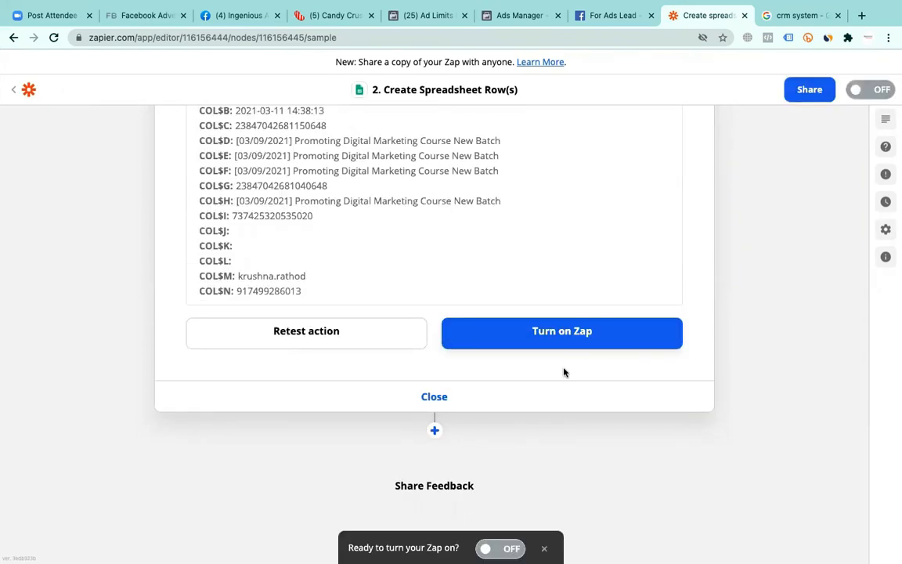
Turn the Zap on without sharing a copy, retest the Google Sheets action and leave the editor
{"action": "left_click", "coordinate": [866, 93]}
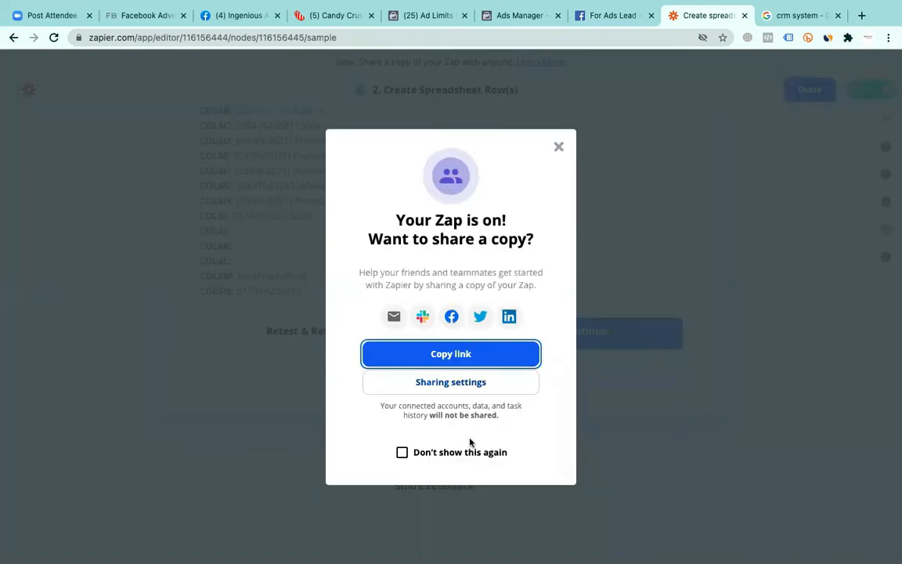
{"action": "left_click", "coordinate": [558, 148]}
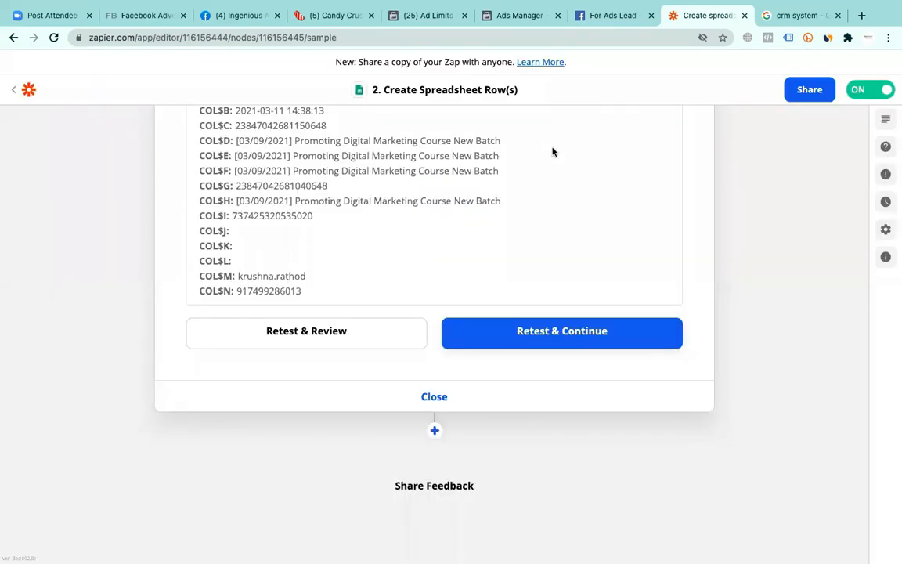
{"action": "left_click", "coordinate": [561, 343]}
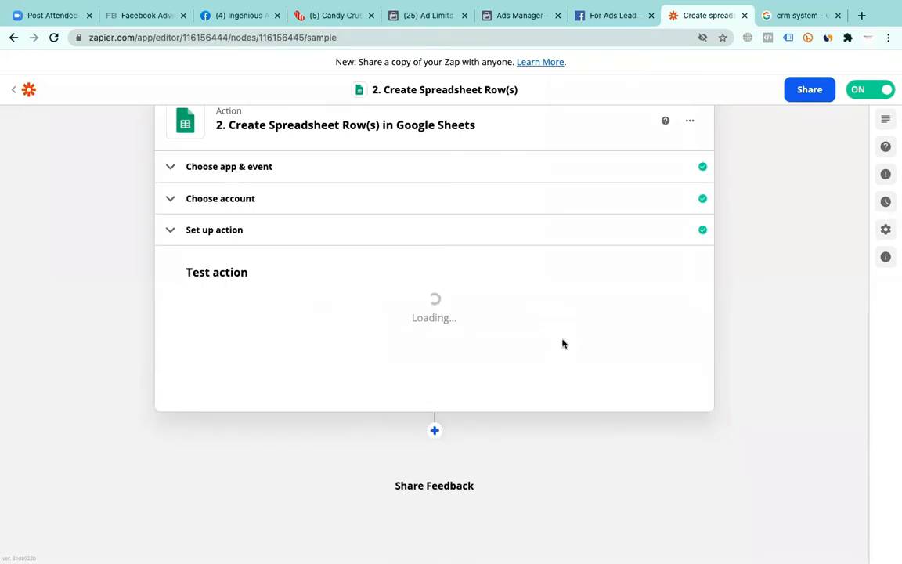
{"action": "left_click", "coordinate": [15, 92]}
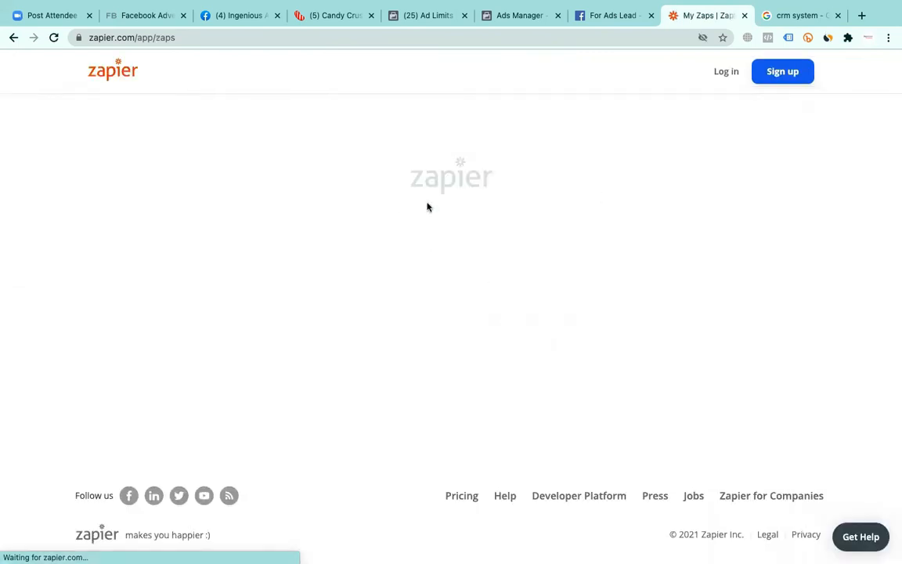
Review the Facebook app's basic settings, including its App Secret field, alongside the list of Zaps
{"action": "left_click", "coordinate": [619, 17]}
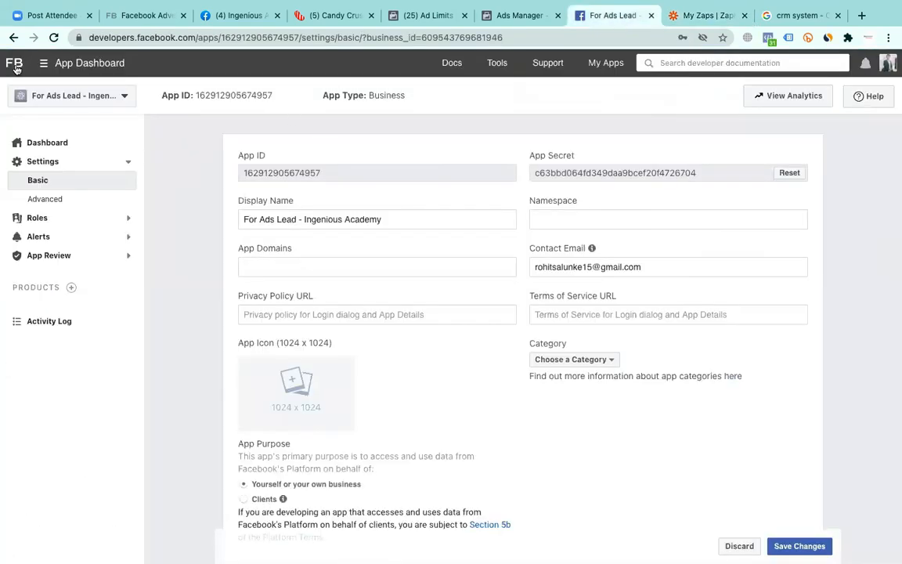
{"action": "left_click", "coordinate": [702, 17]}
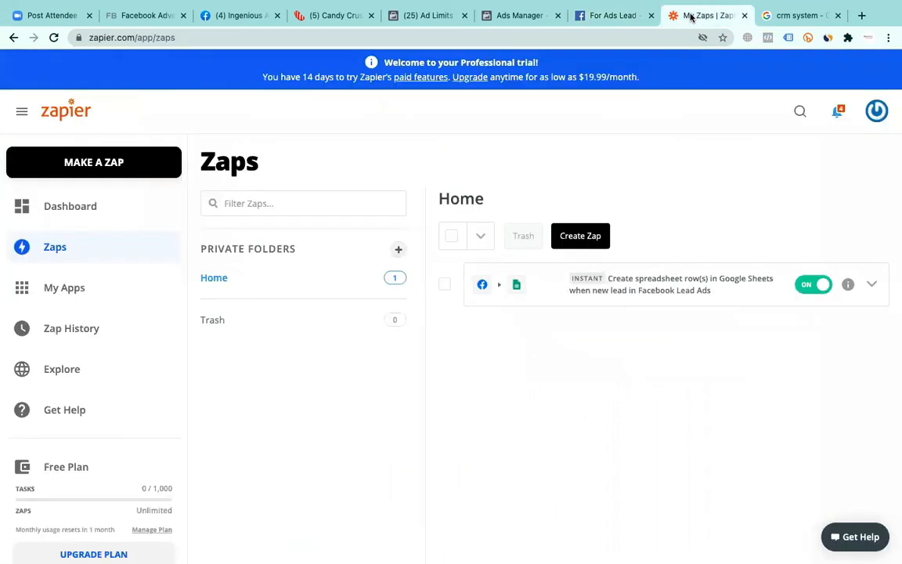
{"action": "left_click", "coordinate": [603, 16]}
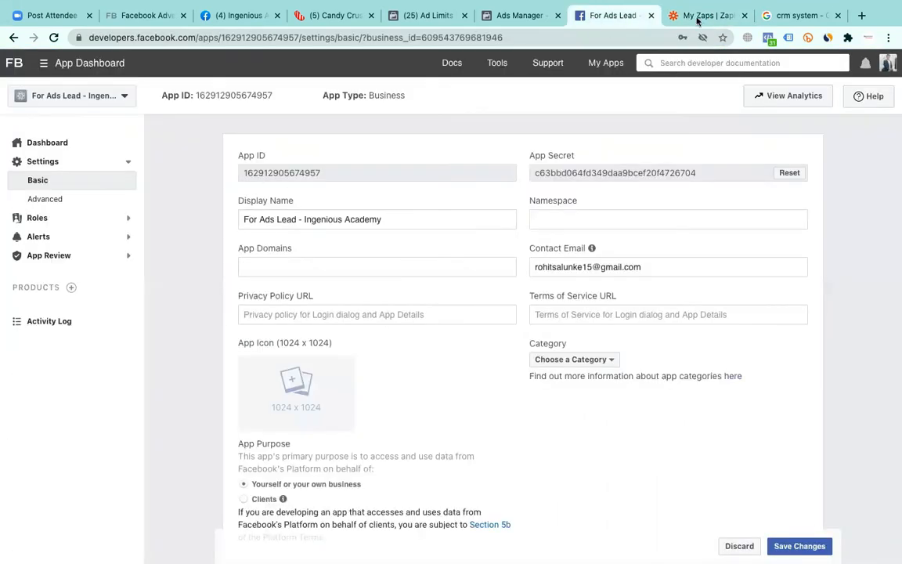
{"action": "left_click", "coordinate": [696, 16]}
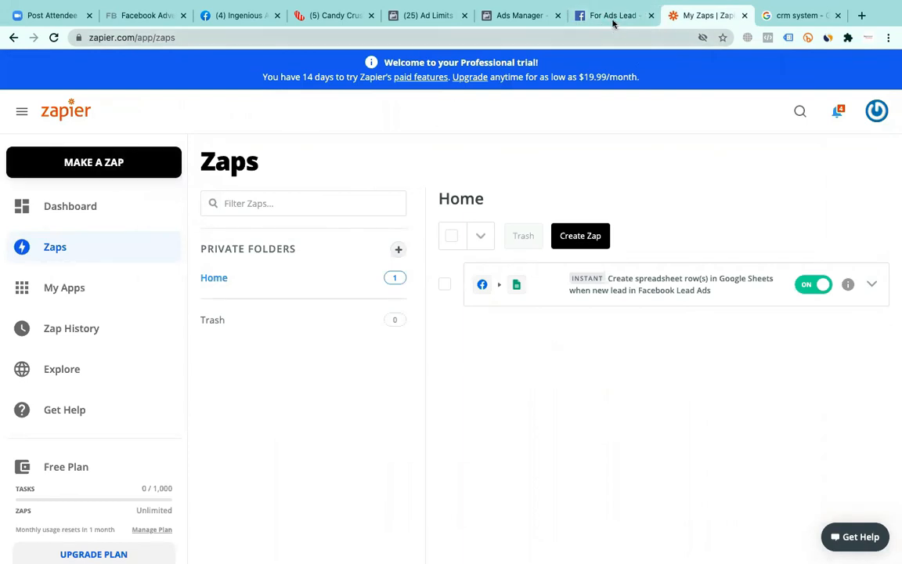
{"action": "left_click", "coordinate": [609, 18]}
{"action": "left_click", "coordinate": [695, 17]}
{"action": "left_click", "coordinate": [619, 16]}
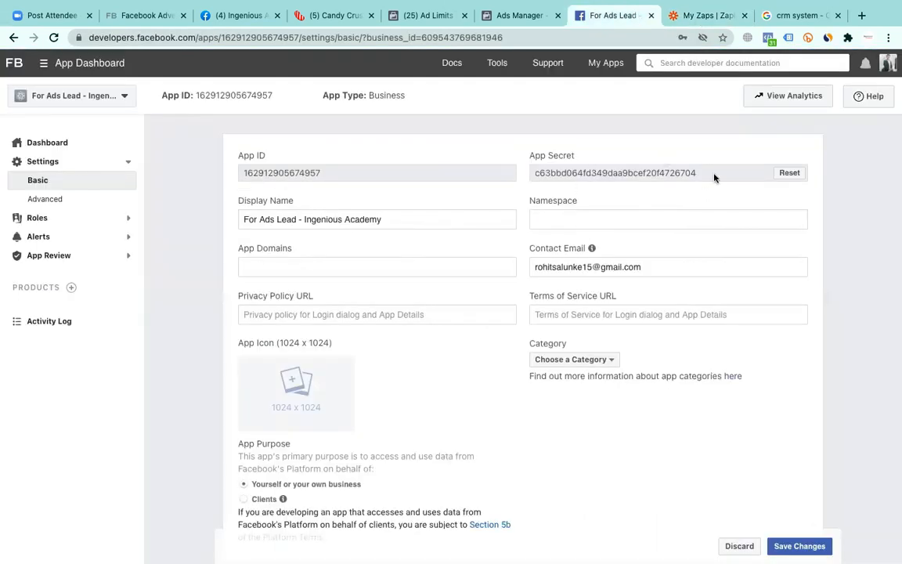
{"action": "left_click_drag", "start_coordinate": [713, 177], "coordinate": [521, 181]}
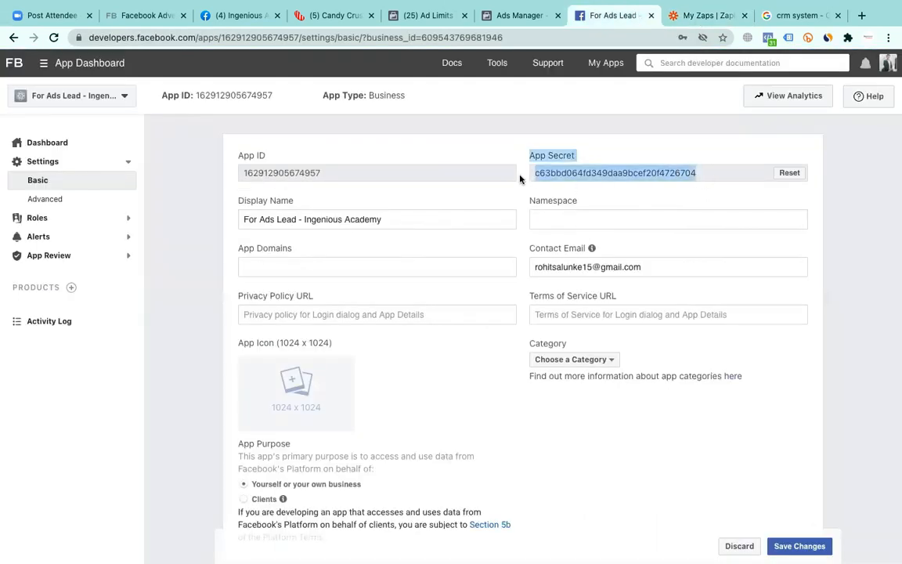
{"action": "left_click", "coordinate": [698, 17]}
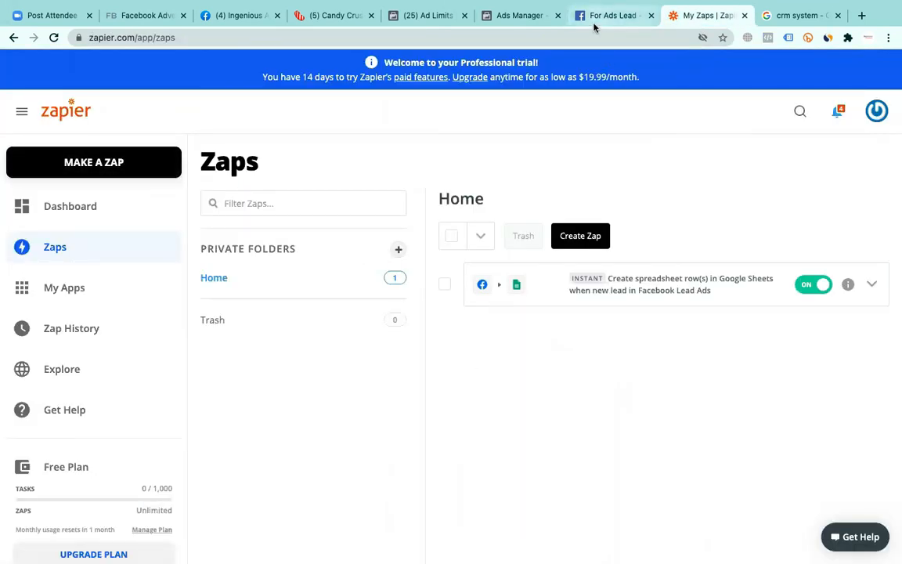
Search the web for "google sheets" and open the "facebook Lead Ads - March 2021" spreadsheet in Google Sheets
{"action": "left_click", "coordinate": [789, 16]}
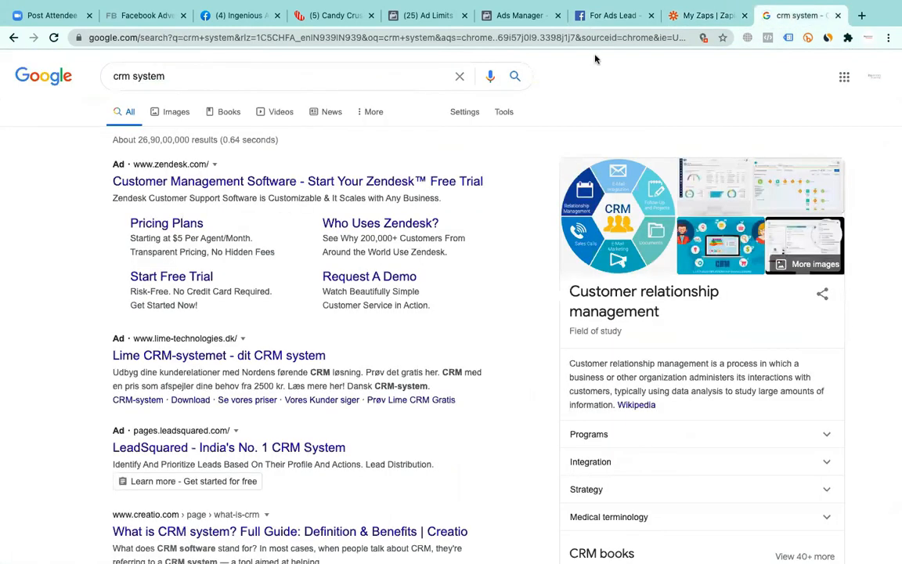
{"action": "left_click", "coordinate": [569, 29]}
{"action": "type", "text": "google a"}
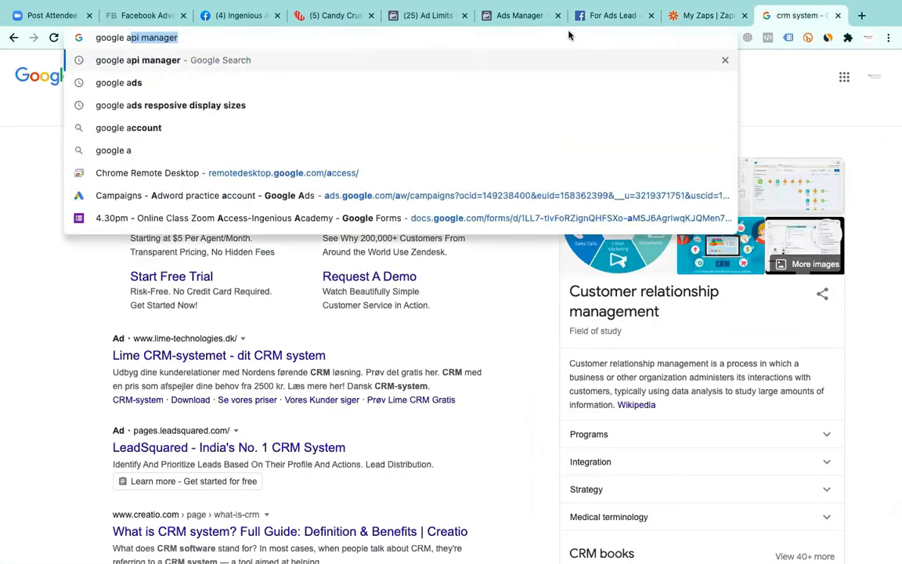
{"action": "key", "text": "BackSpace"}
{"action": "key", "text": "BackSpace"}
{"action": "type", "text": "spes"}
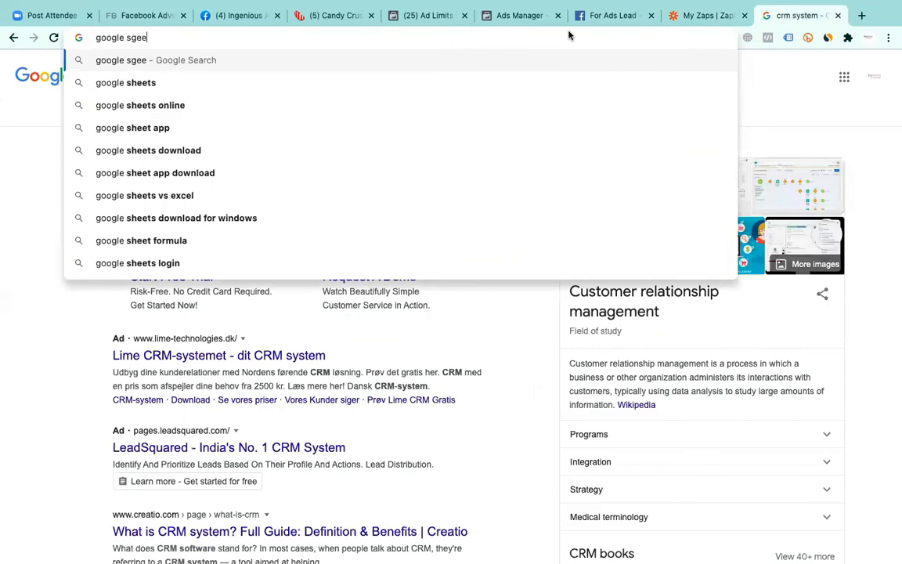
{"action": "key", "text": "BackSpace"}
{"action": "key", "text": "BackSpace"}
{"action": "key", "text": "BackSpace"}
{"action": "type", "text": "heets"}
{"action": "key", "text": "Return"}
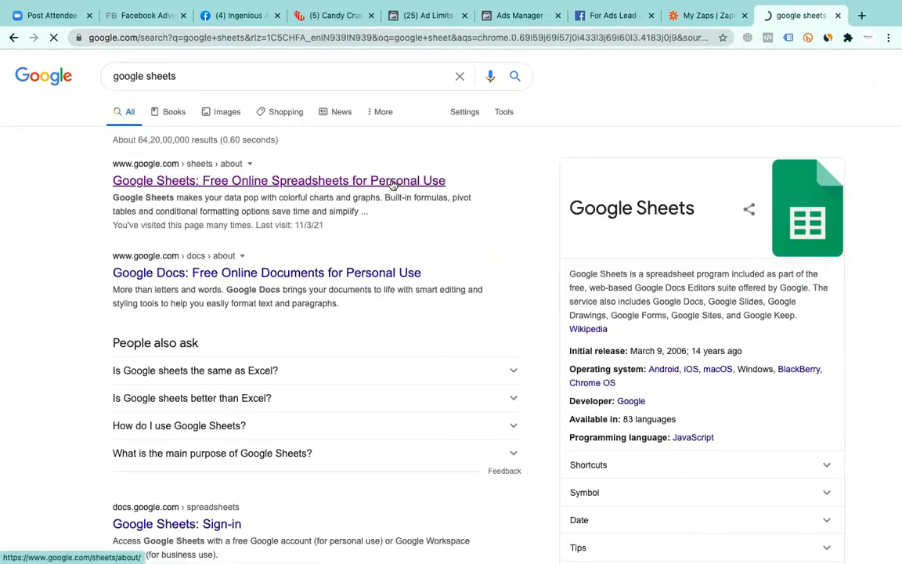
{"action": "left_click", "coordinate": [393, 181]}
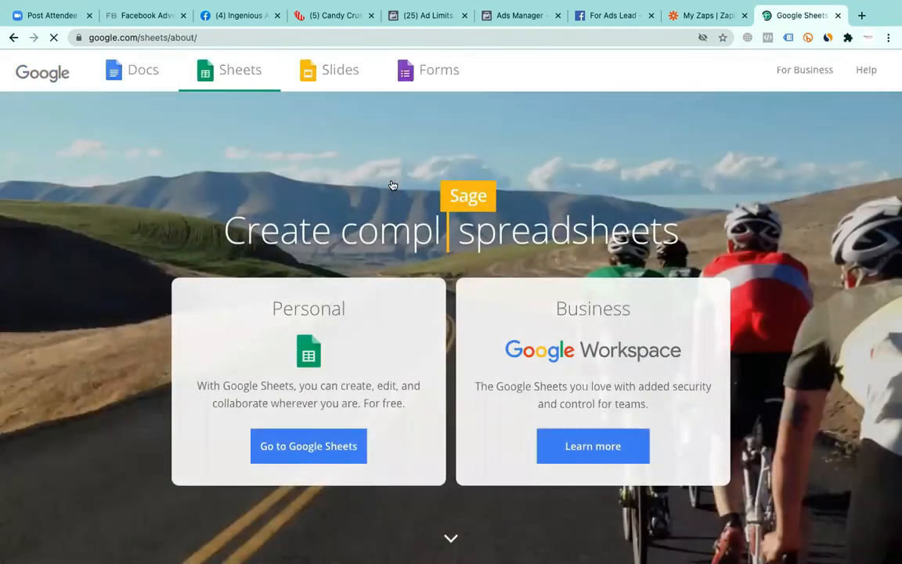
{"action": "left_click", "coordinate": [341, 445]}
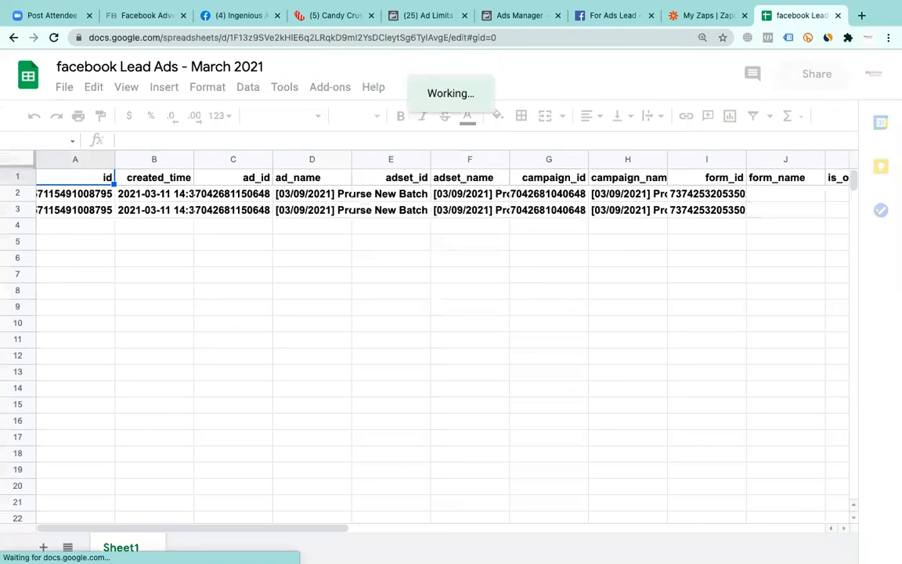
Examine the lead data in row 2 of Sheet1 across all columns up to phone_number
{"action": "key", "text": "Down"}
{"action": "key", "text": "Right"}
{"action": "key", "text": "Right"}
{"action": "key", "text": "Right"}
{"action": "key", "text": "Right"}
{"action": "key", "text": "Right"}
{"action": "key", "text": "Right"}
{"action": "key", "text": "Right"}
{"action": "key", "text": "Right"}
{"action": "key", "text": "Right"}
{"action": "key", "text": "Right"}
{"action": "key", "text": "Right"}
{"action": "key", "text": "Right"}
{"action": "key", "text": "Right"}
{"action": "key", "text": "Right"}
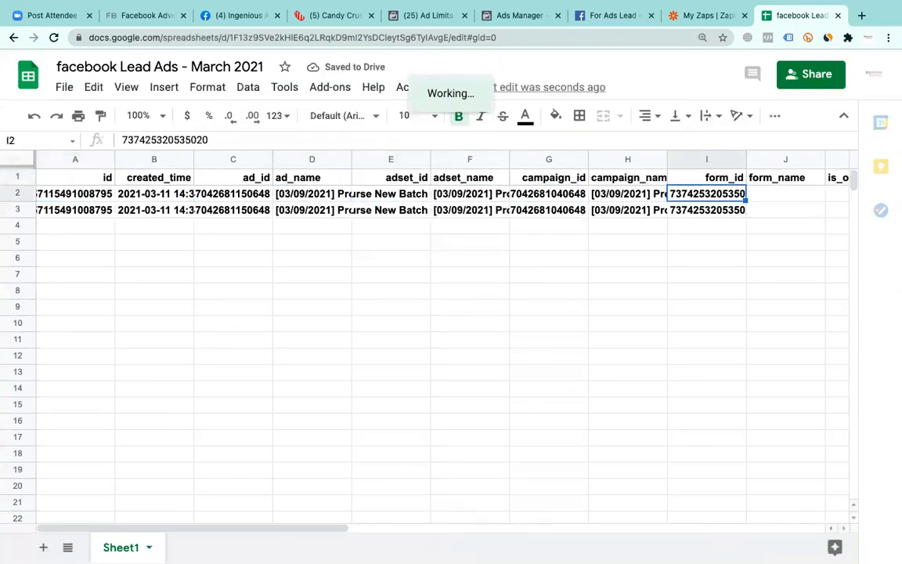
{"action": "key", "text": "Right"}
{"action": "key", "text": "Right"}
{"action": "key", "text": "Right"}
{"action": "key", "text": "Right"}
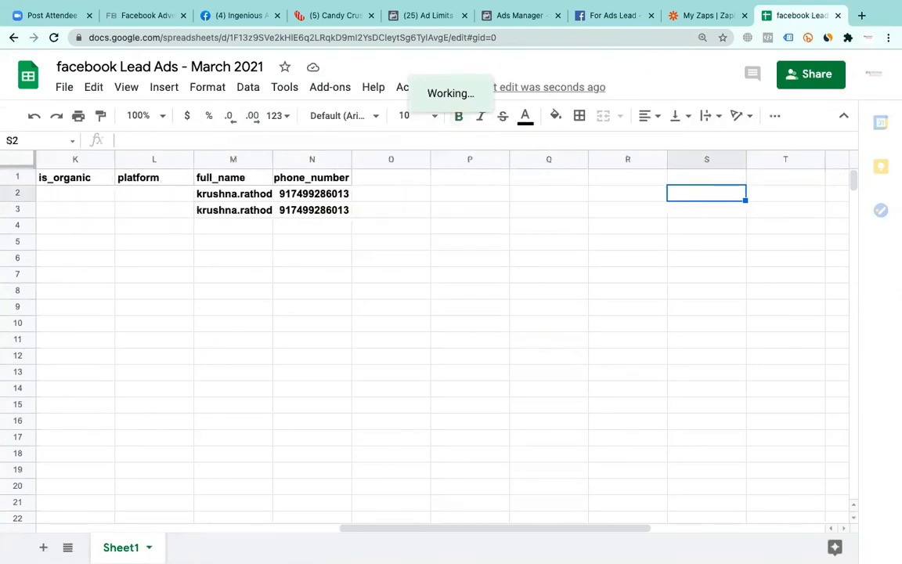
{"action": "key", "text": "ctrl+Left"}
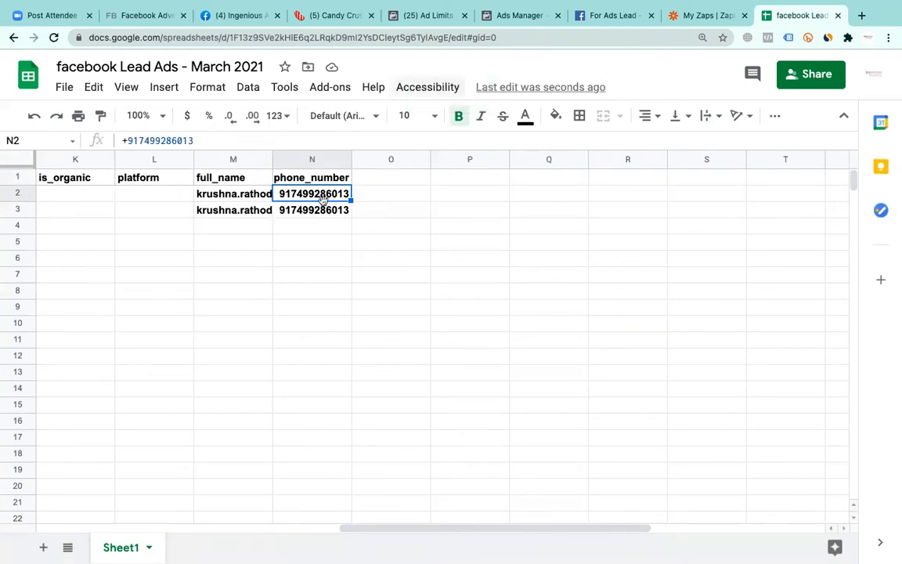
Check the ad's On-Facebook Leads results in Ads Manager against the lead rows in the spreadsheet
{"action": "mouse_move", "coordinate": [530, 7]}
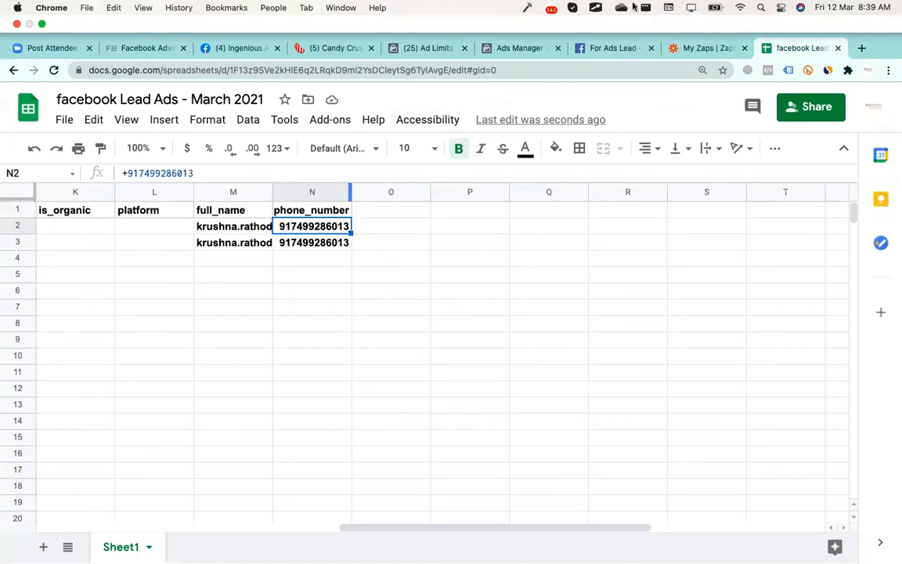
{"action": "left_click", "coordinate": [491, 50]}
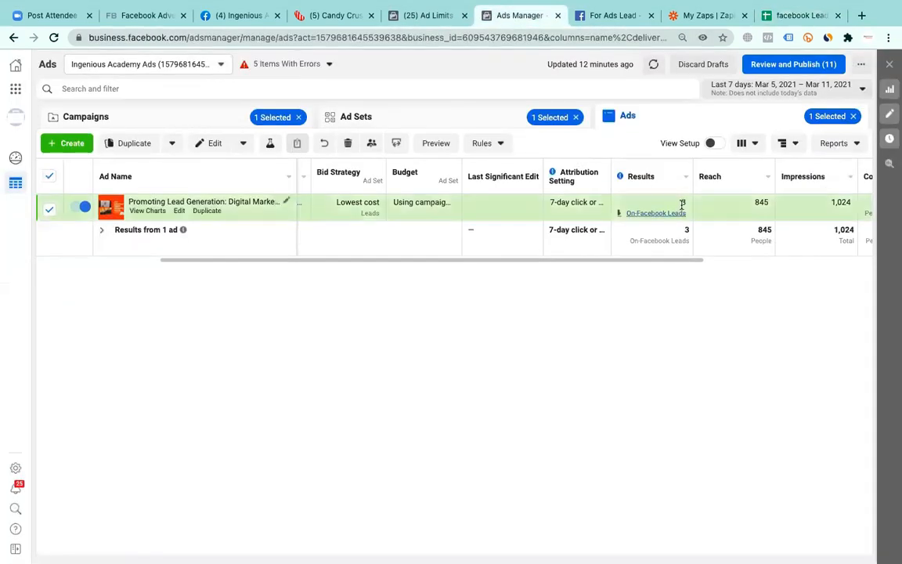
{"action": "left_click", "coordinate": [789, 15]}
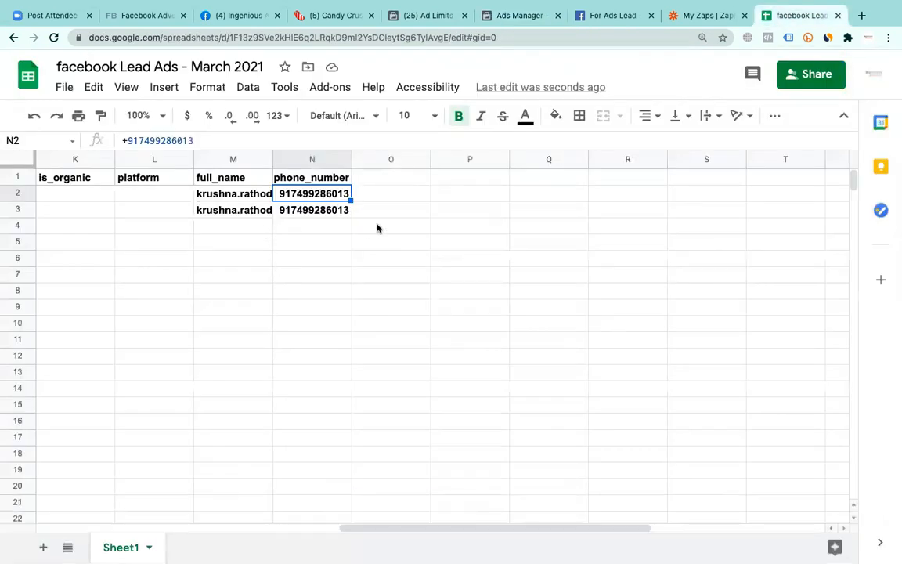
{"action": "left_click", "coordinate": [694, 16]}
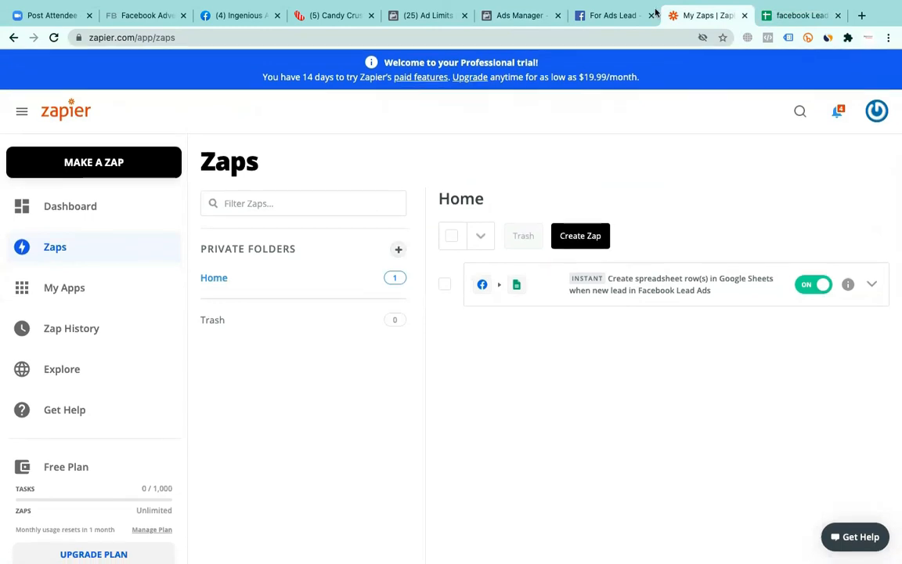
{"action": "left_click", "coordinate": [617, 20]}
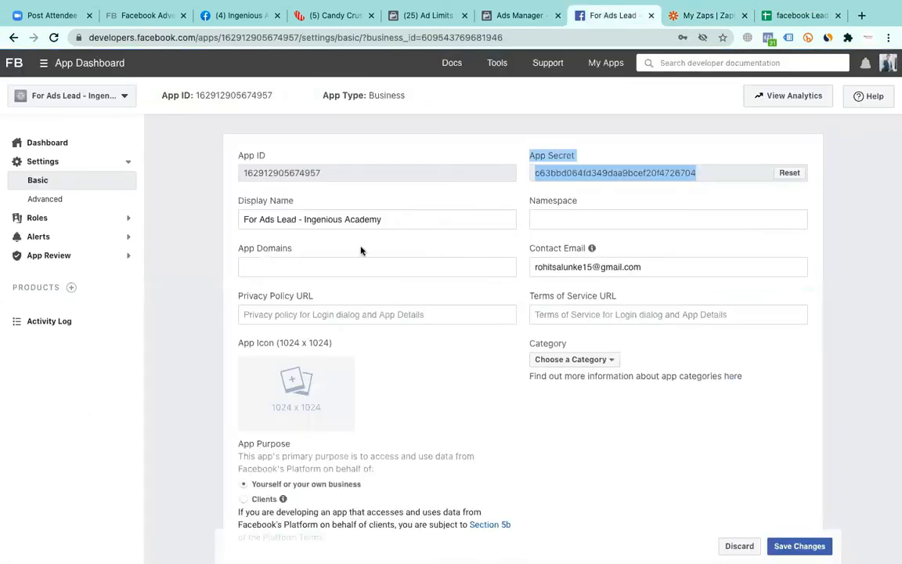
{"action": "left_click", "coordinate": [700, 18]}
{"action": "left_click", "coordinate": [595, 17]}
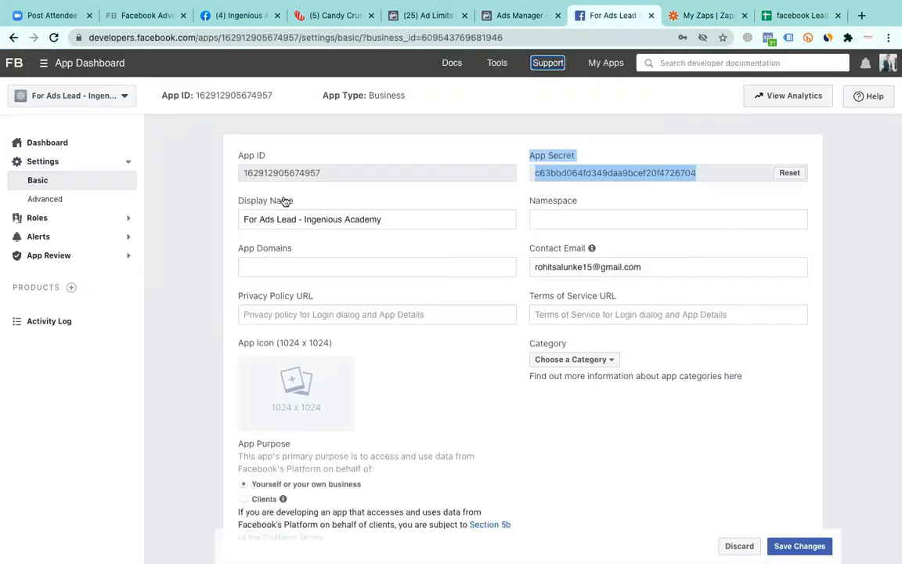